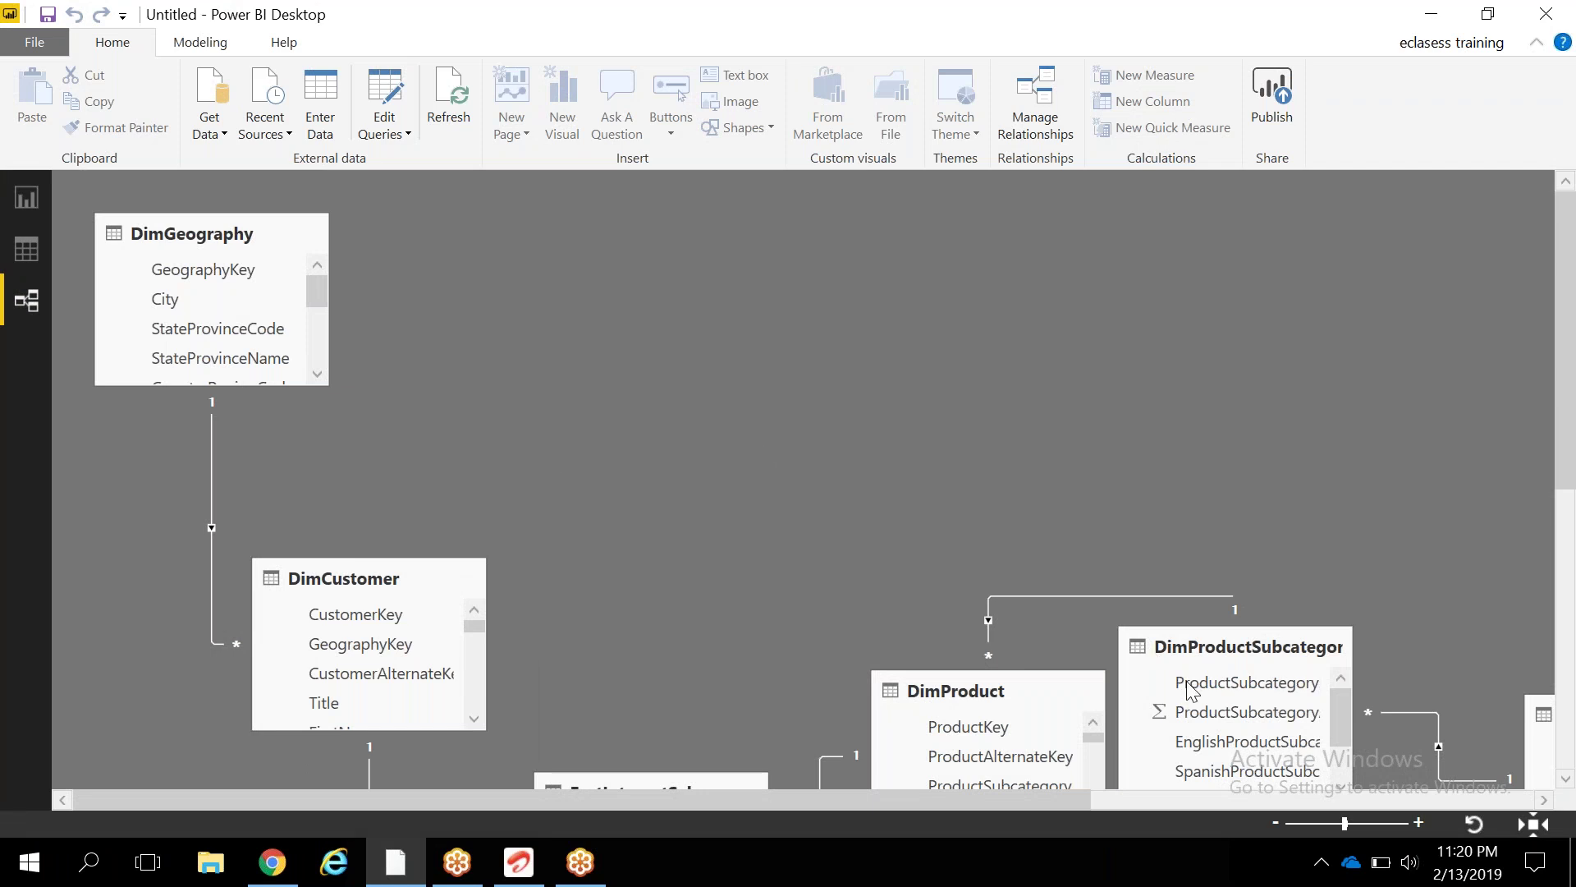
Move the DimDate table above FactInternetSales in the relationship diagram, next to DimGeography.
drag(1345, 828, 1320, 844)
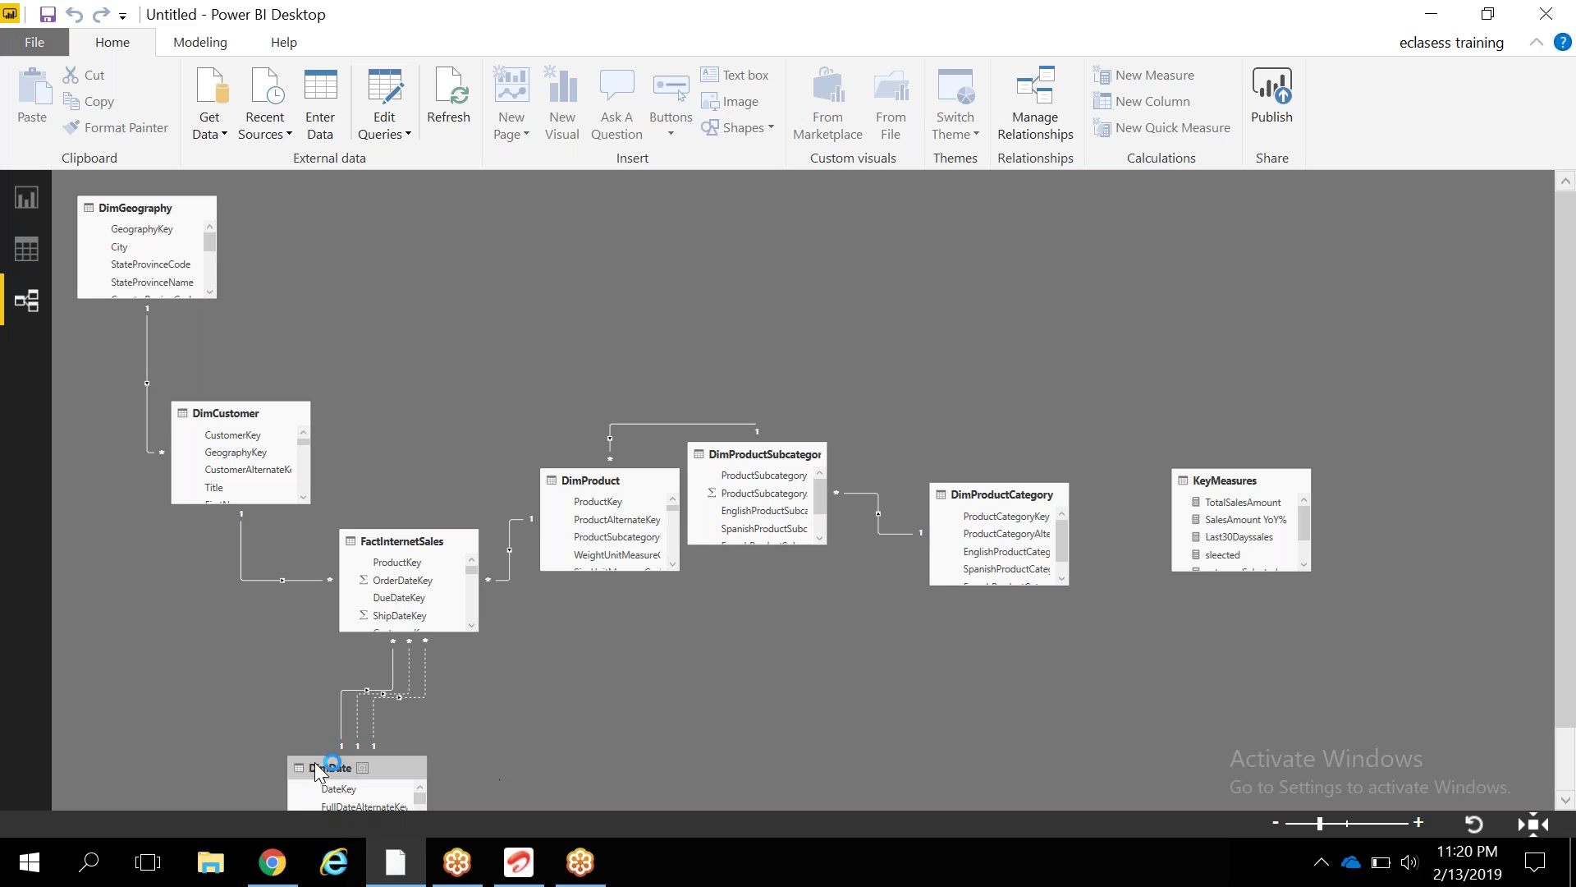
drag(325, 767, 363, 190)
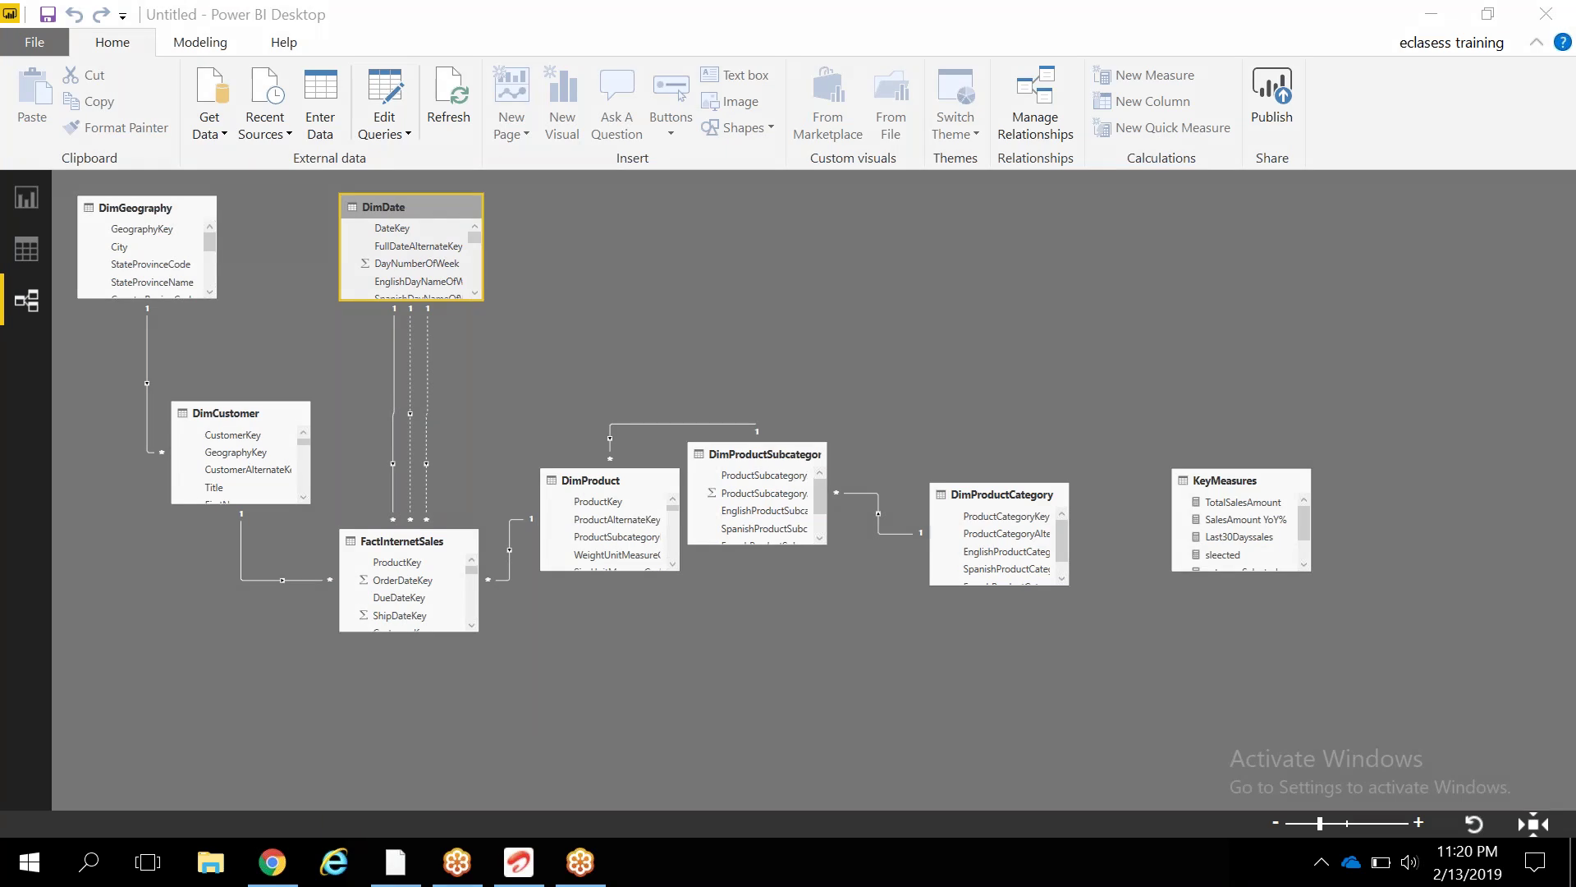
mouse_move(372, 164)
mouse_down()
mouse_move(292, 201)
mouse_move(353, 174)
mouse_up()
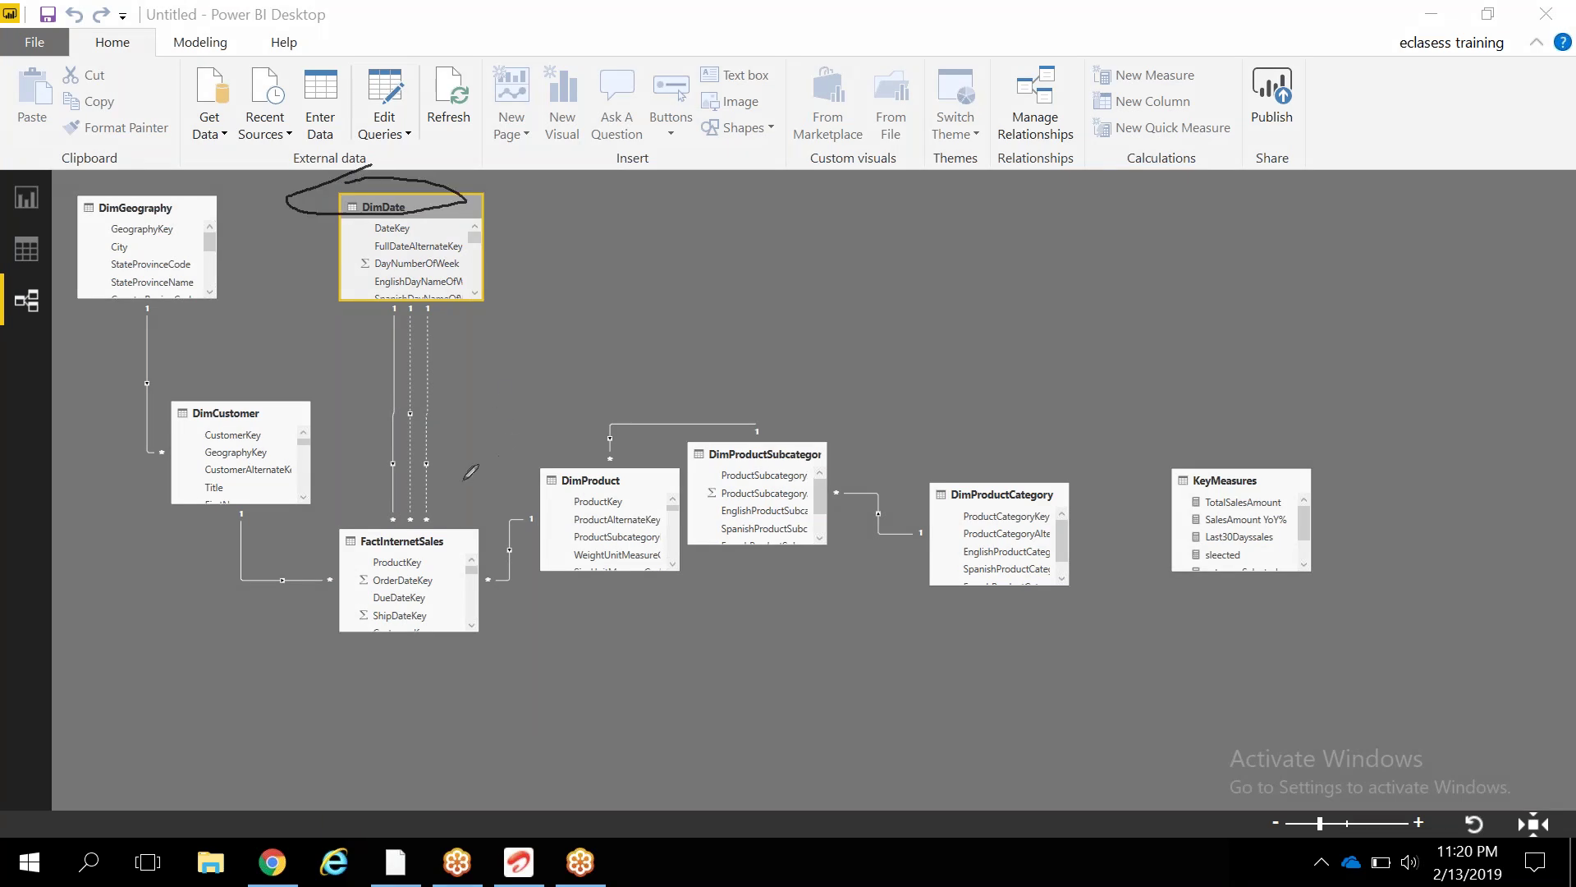
mouse_move(313, 524)
mouse_down()
mouse_move(463, 541)
mouse_move(424, 509)
mouse_up()
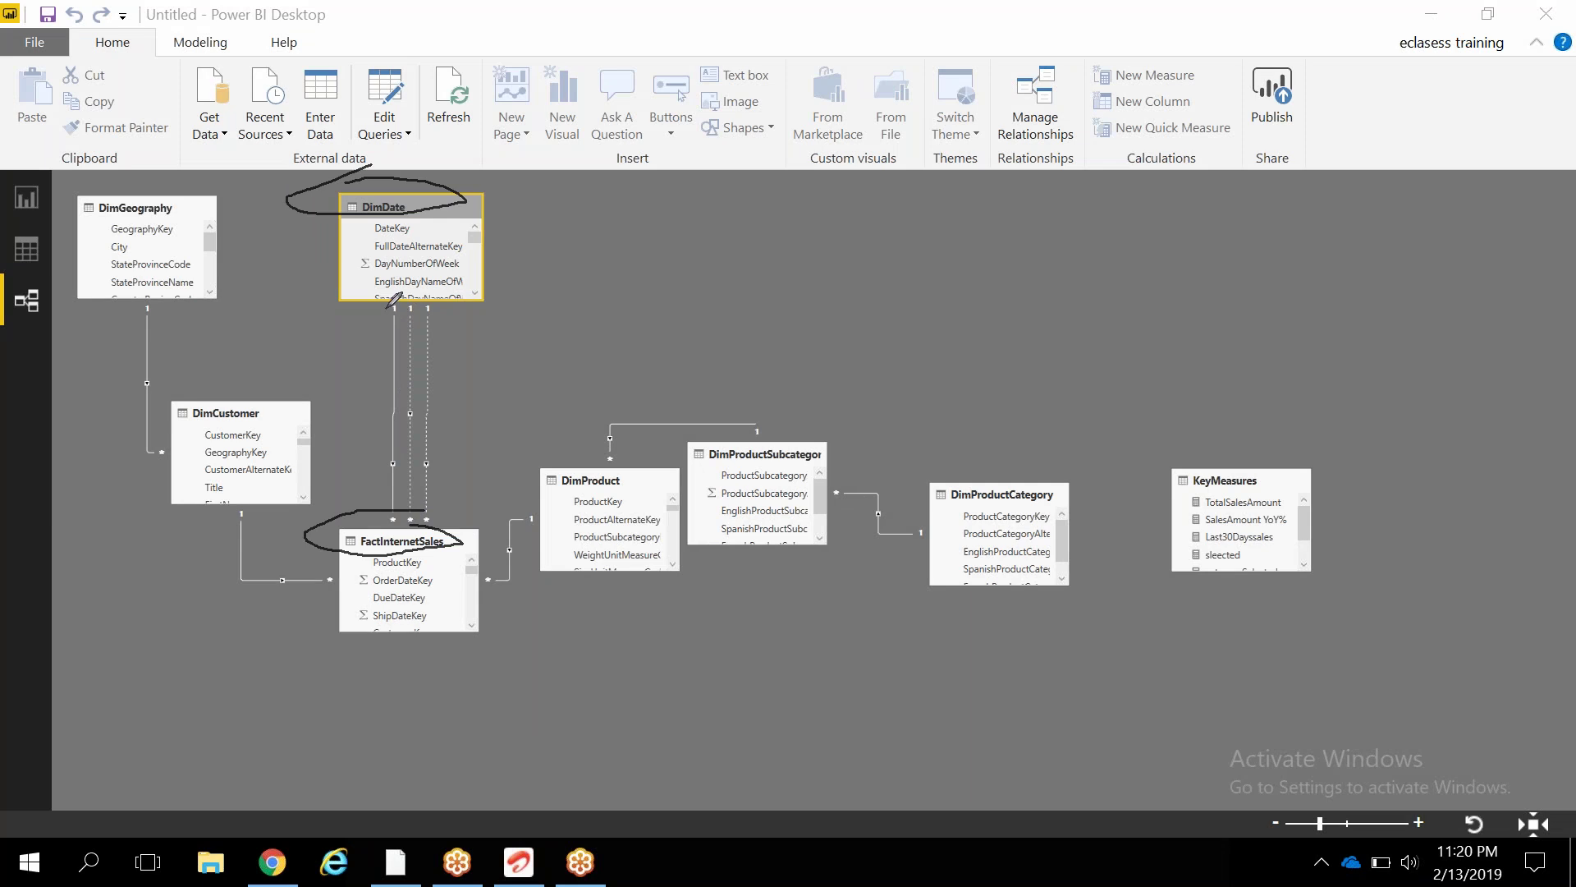
drag(387, 309, 387, 524)
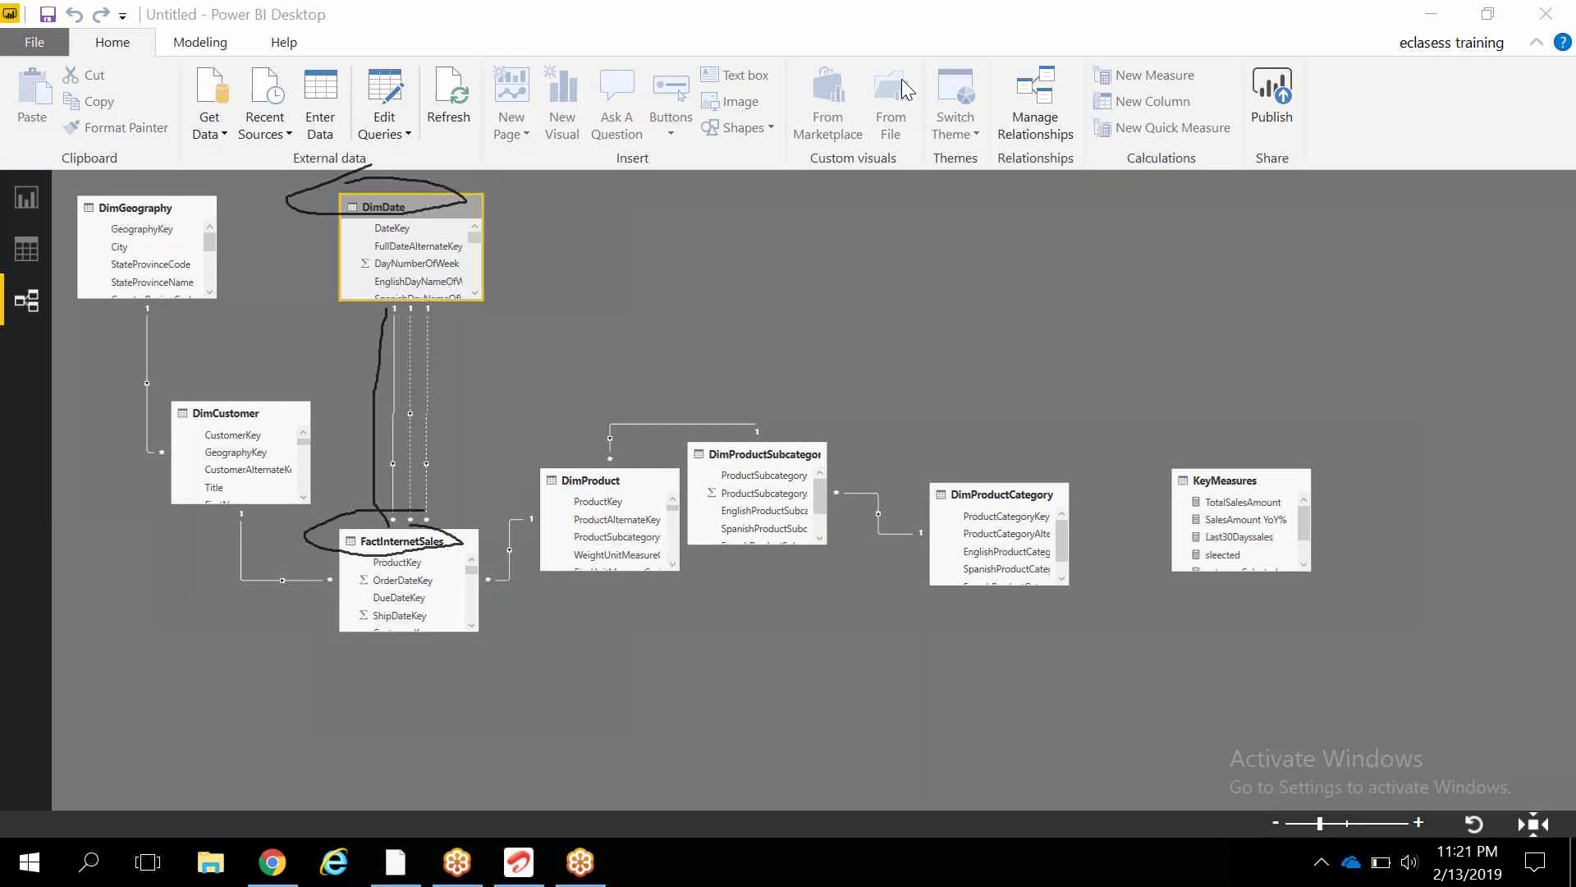
key(Escape)
Examine the active relationship between FactInternetSales and DimDate, including its related columns and settings, and close it without changes.
click(393, 377)
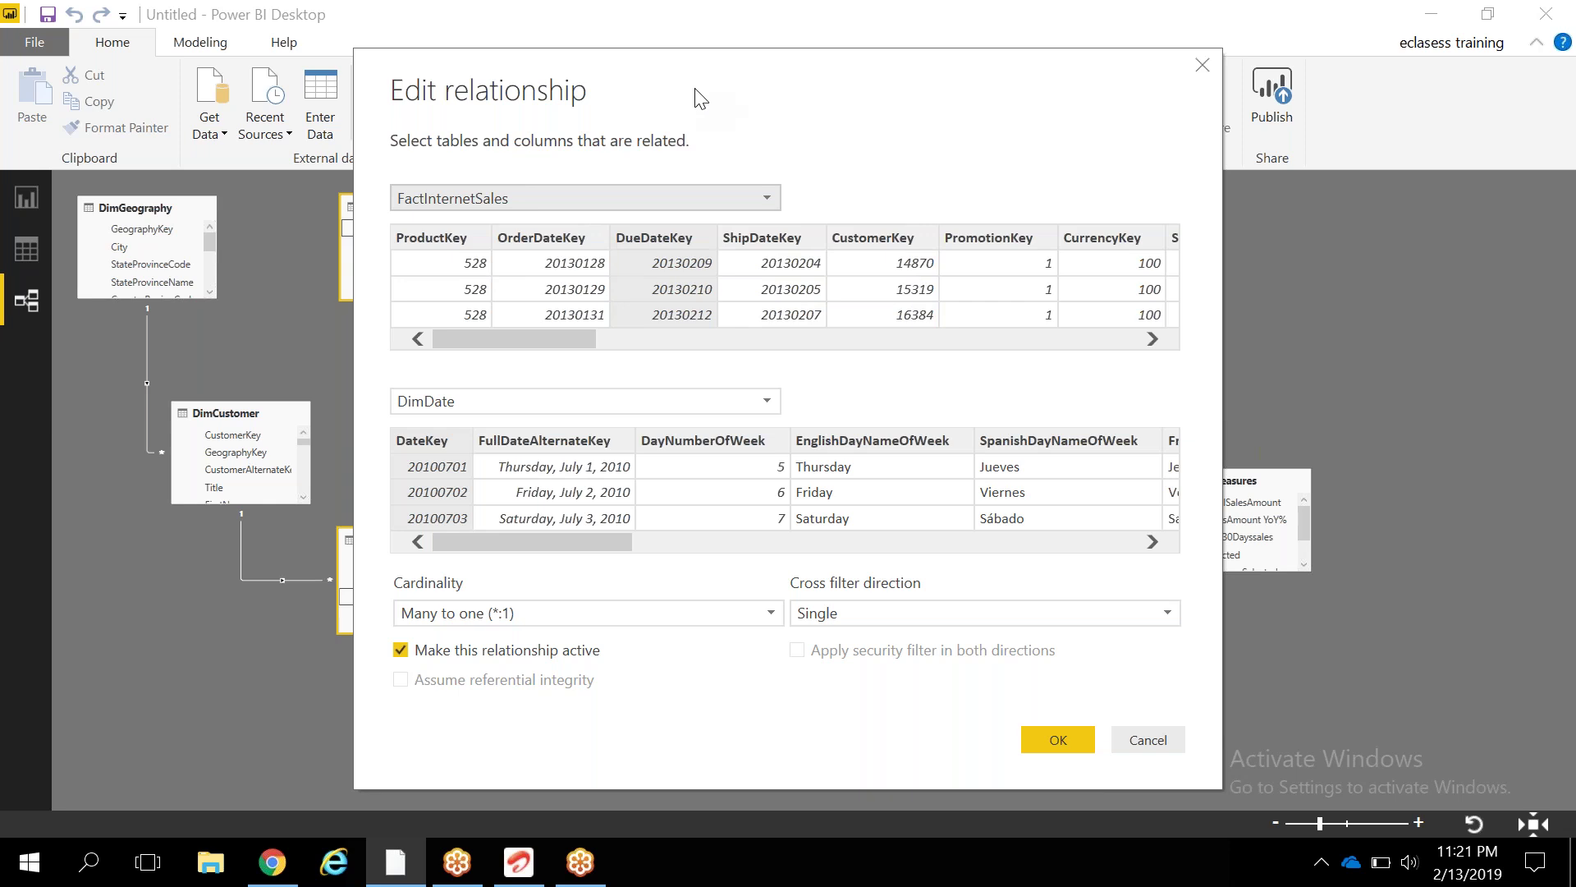
drag(800, 122, 914, 105)
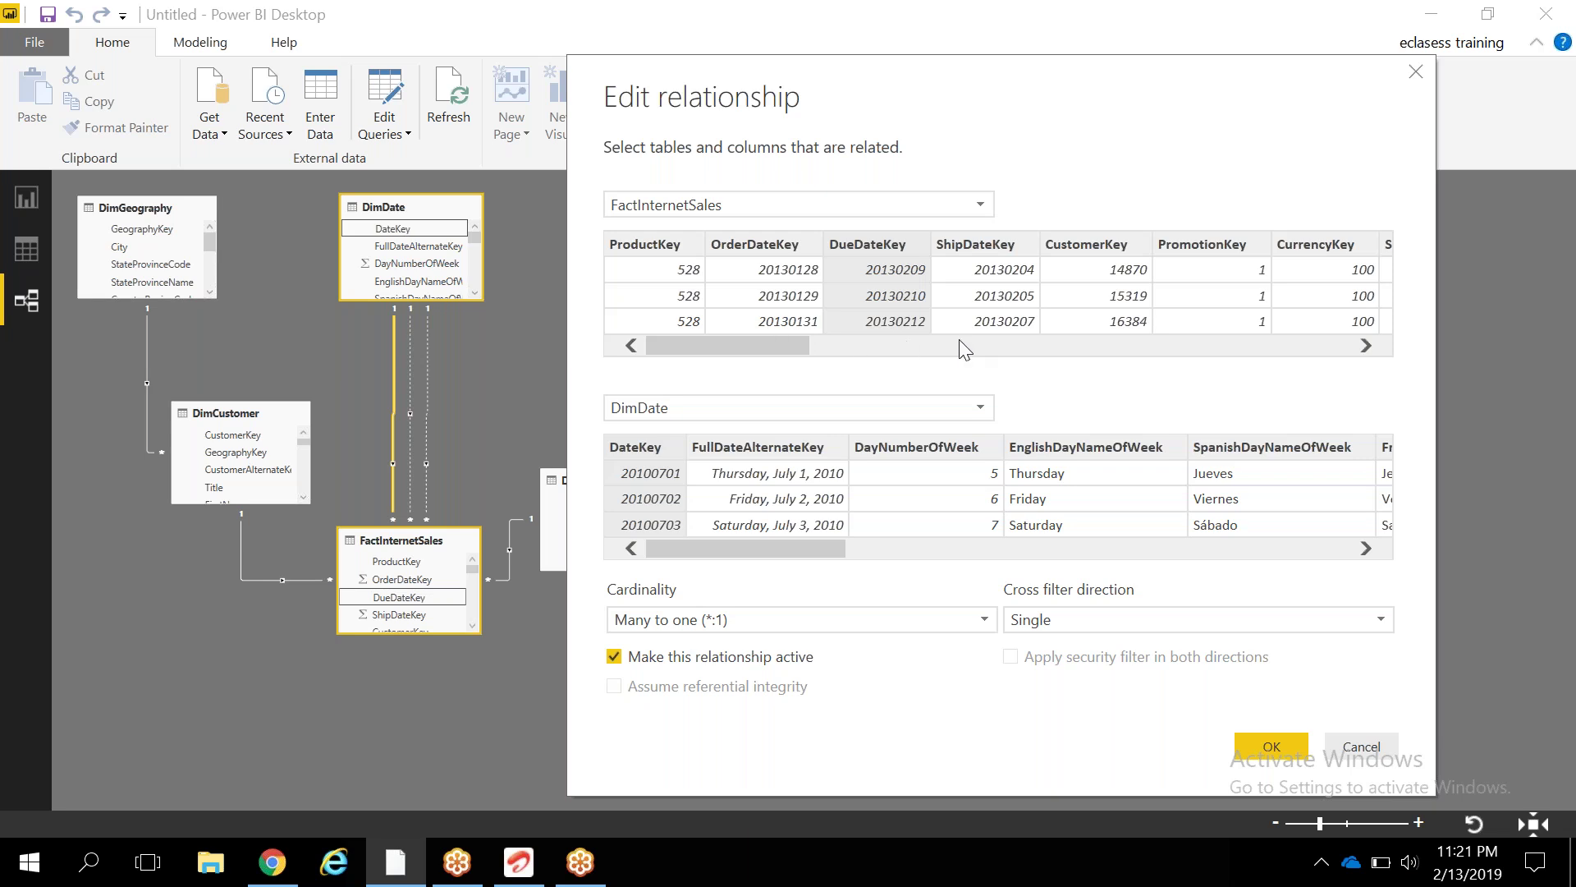
scroll(975, 349, right, 3)
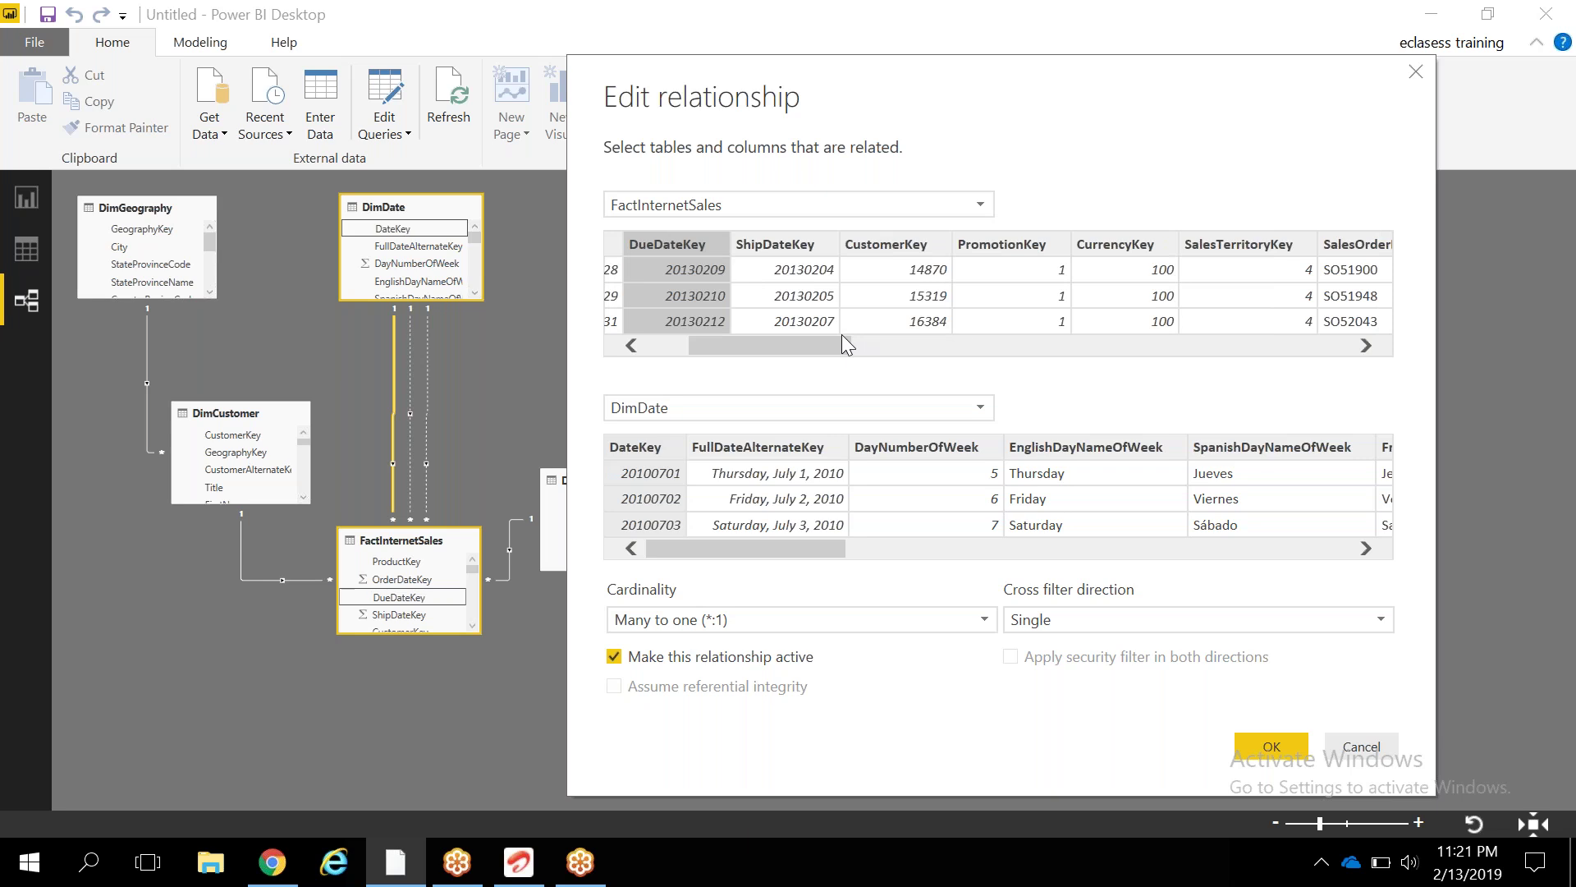
drag(828, 337, 1253, 361)
drag(792, 556, 1223, 562)
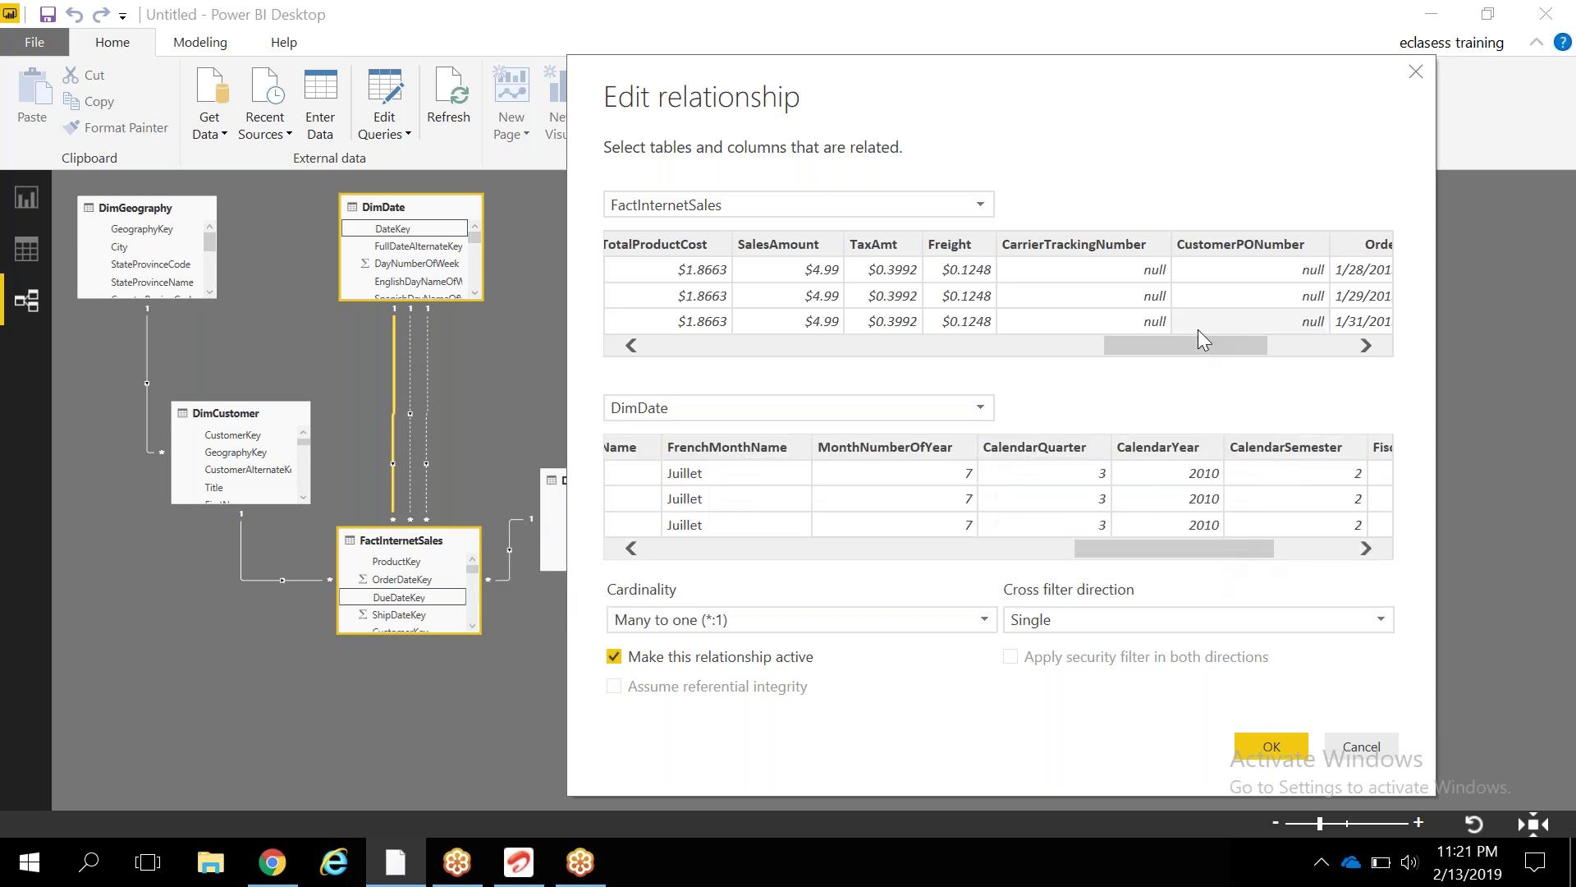
drag(1201, 344, 722, 345)
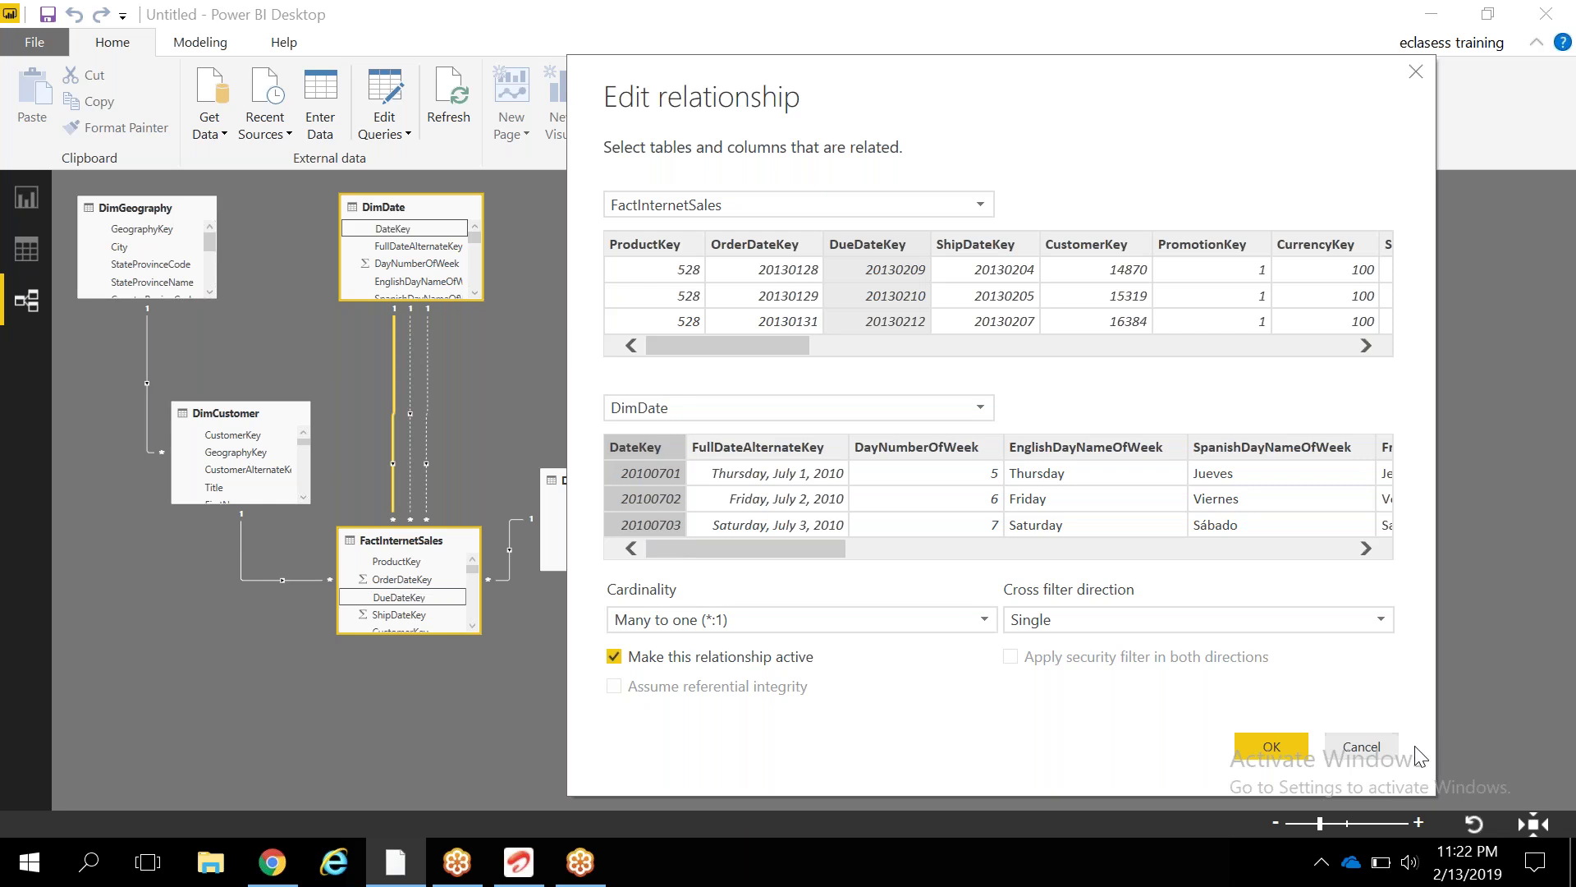
click(1372, 749)
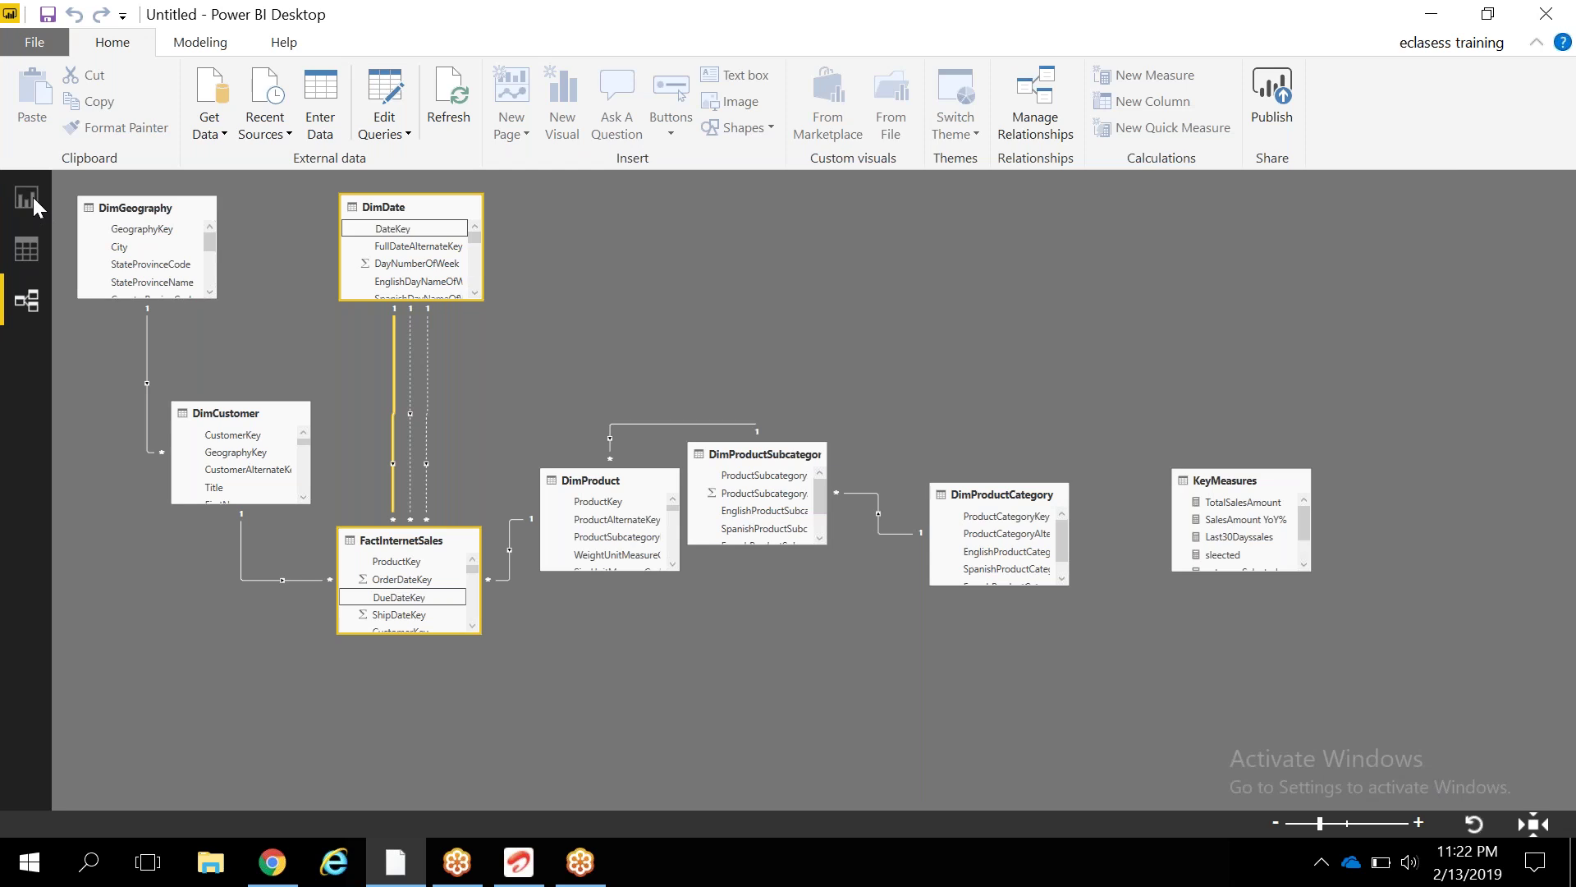
Switch to the report view and add a new measure to the KeyMeasures table.
click(33, 198)
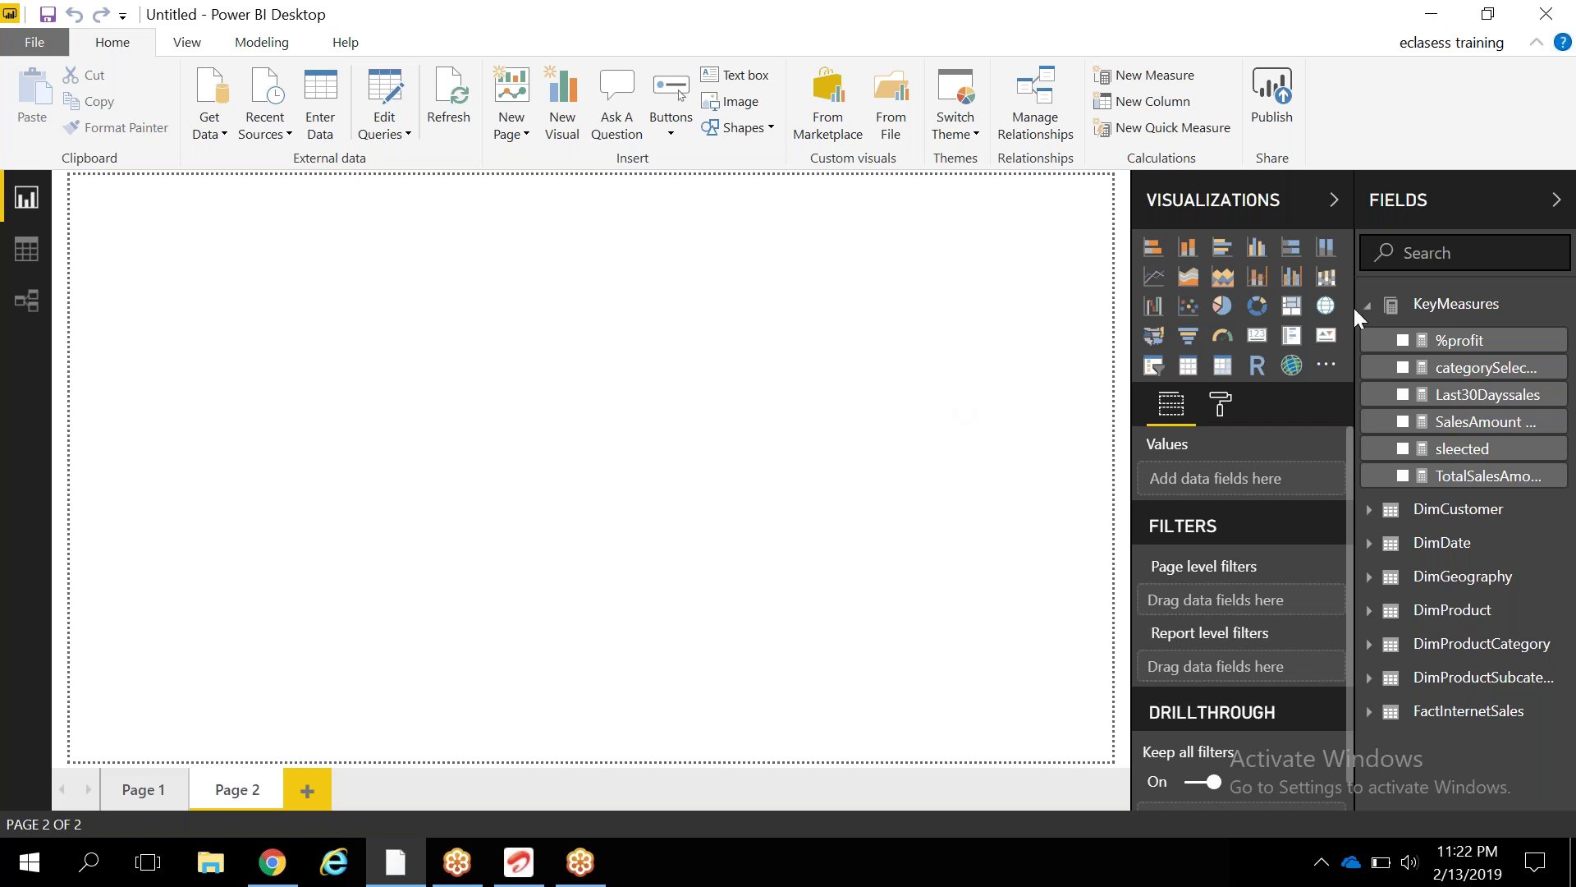
click(1423, 316)
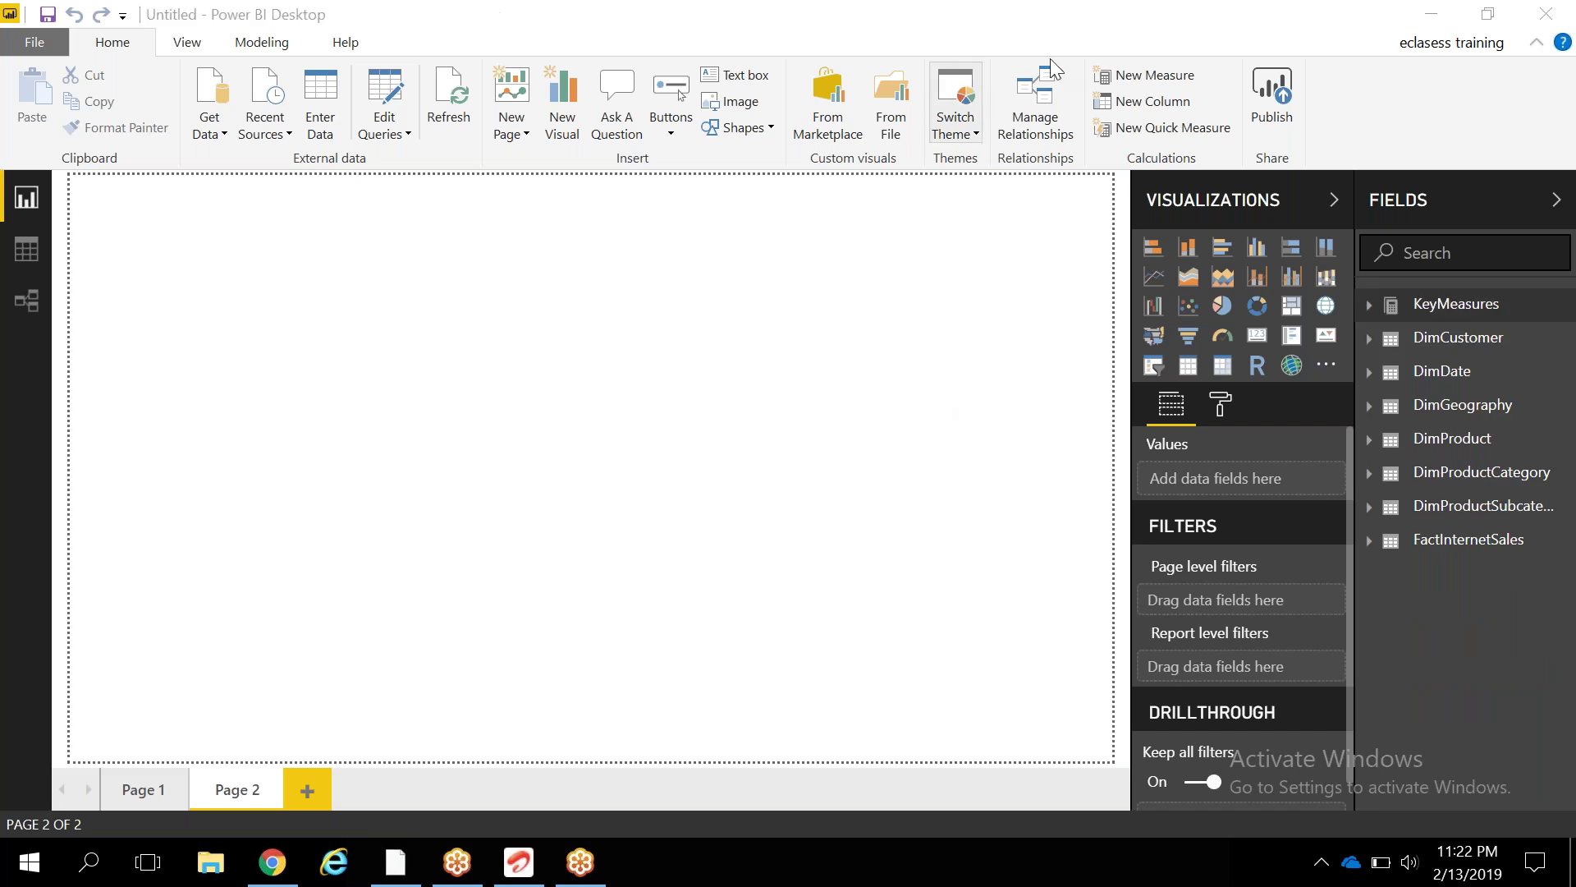
click(1165, 81)
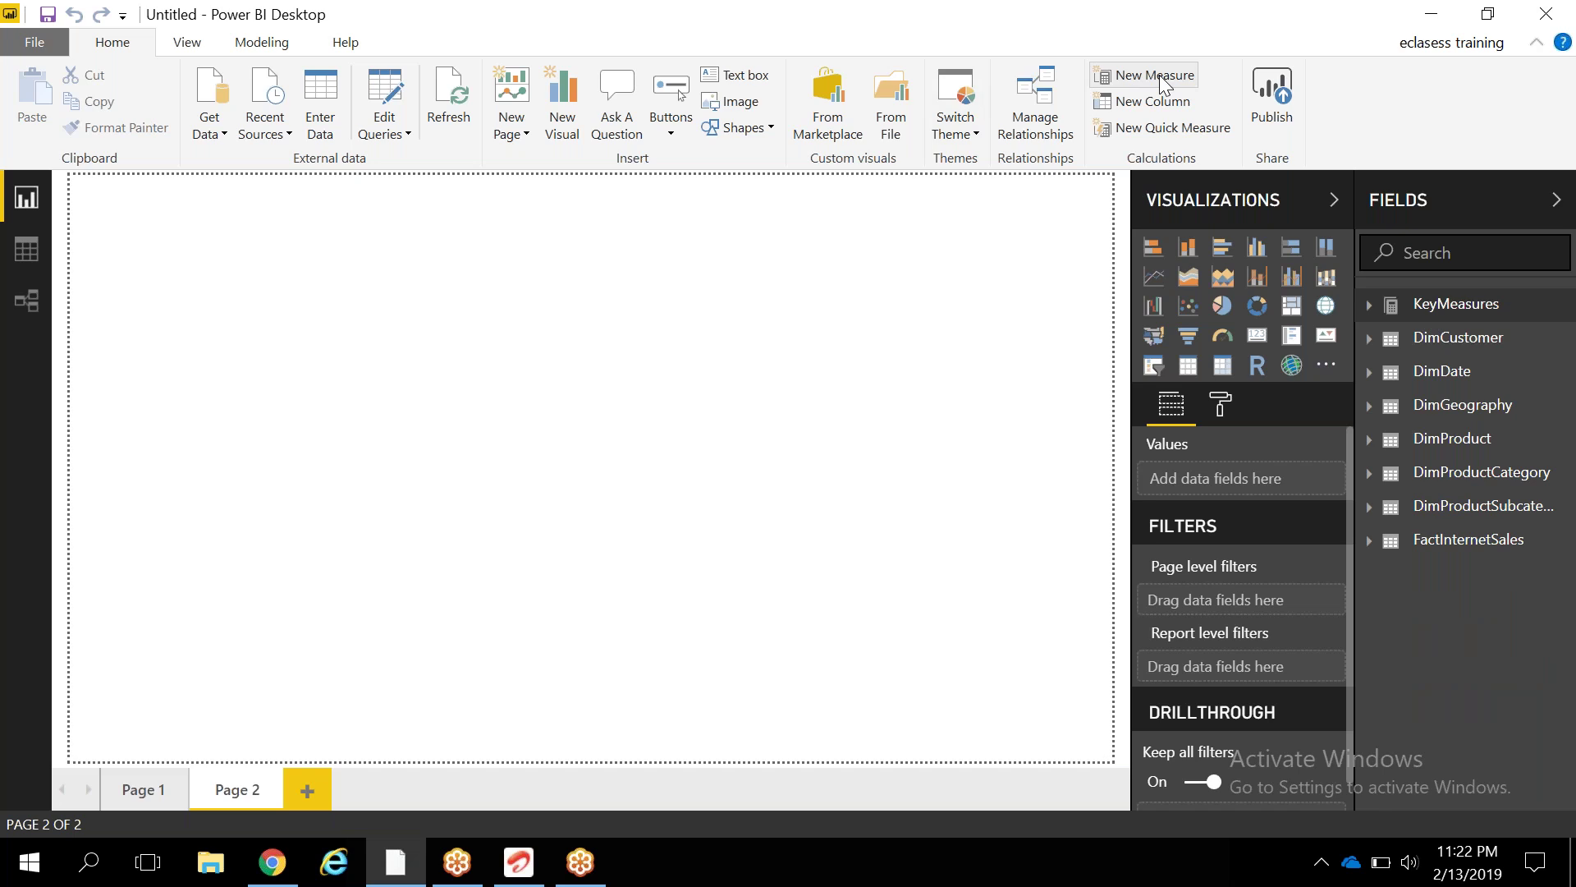
click(1160, 77)
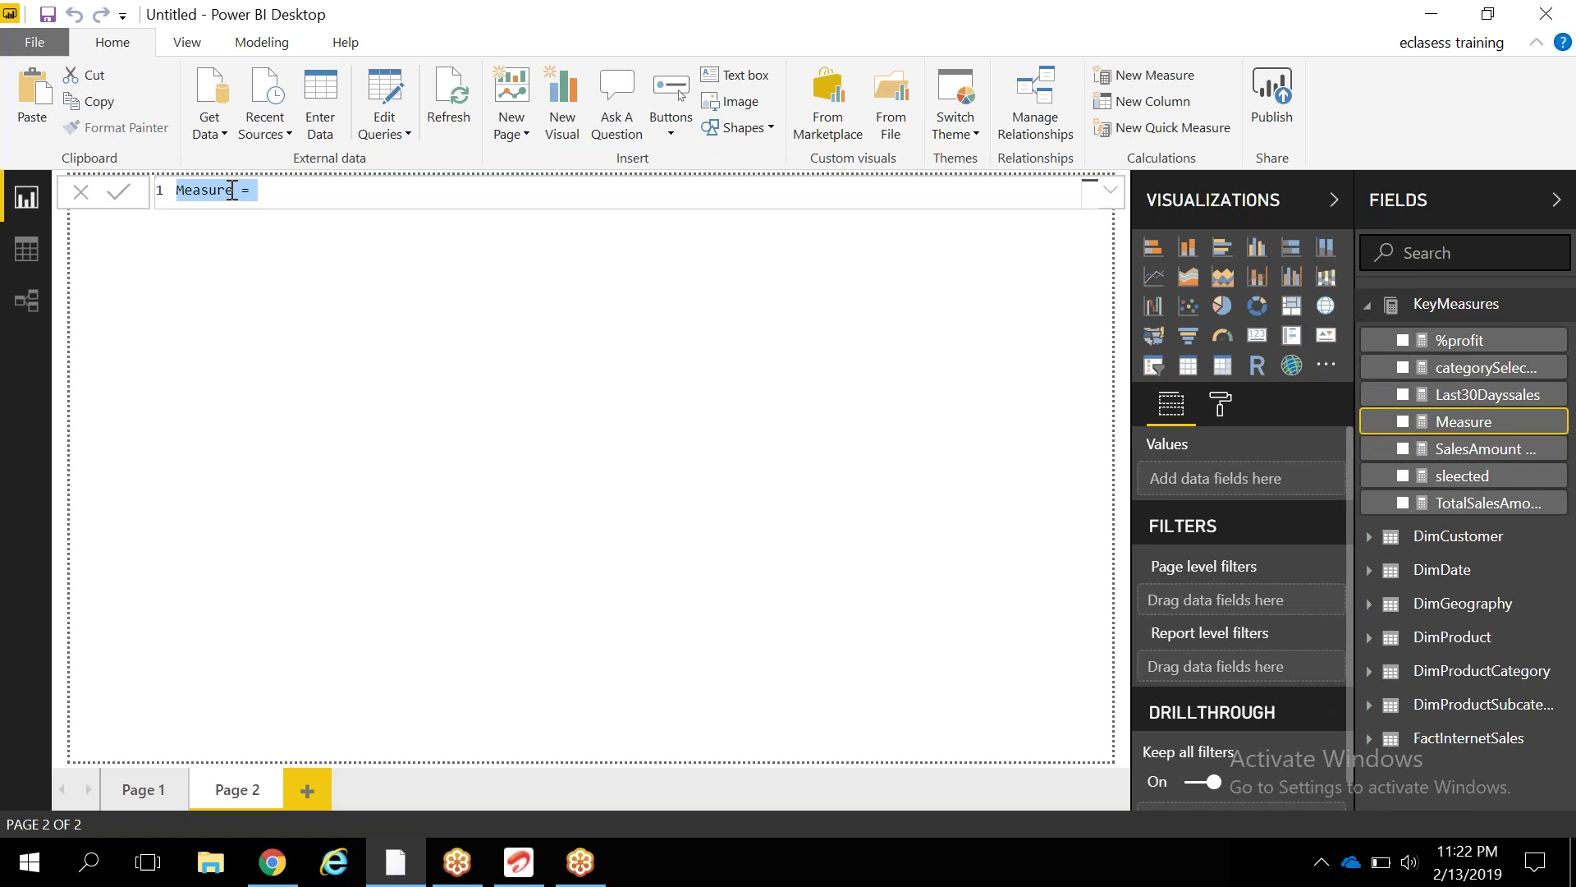
Replace the new measure's default name with oRDERtOTALsALES.
click(232, 190)
key(BackSpace)
key(BackSpace)
key(BackSpace)
key(BackSpace)
key(BackSpace)
key(BackSpace)
key(BackSpace)
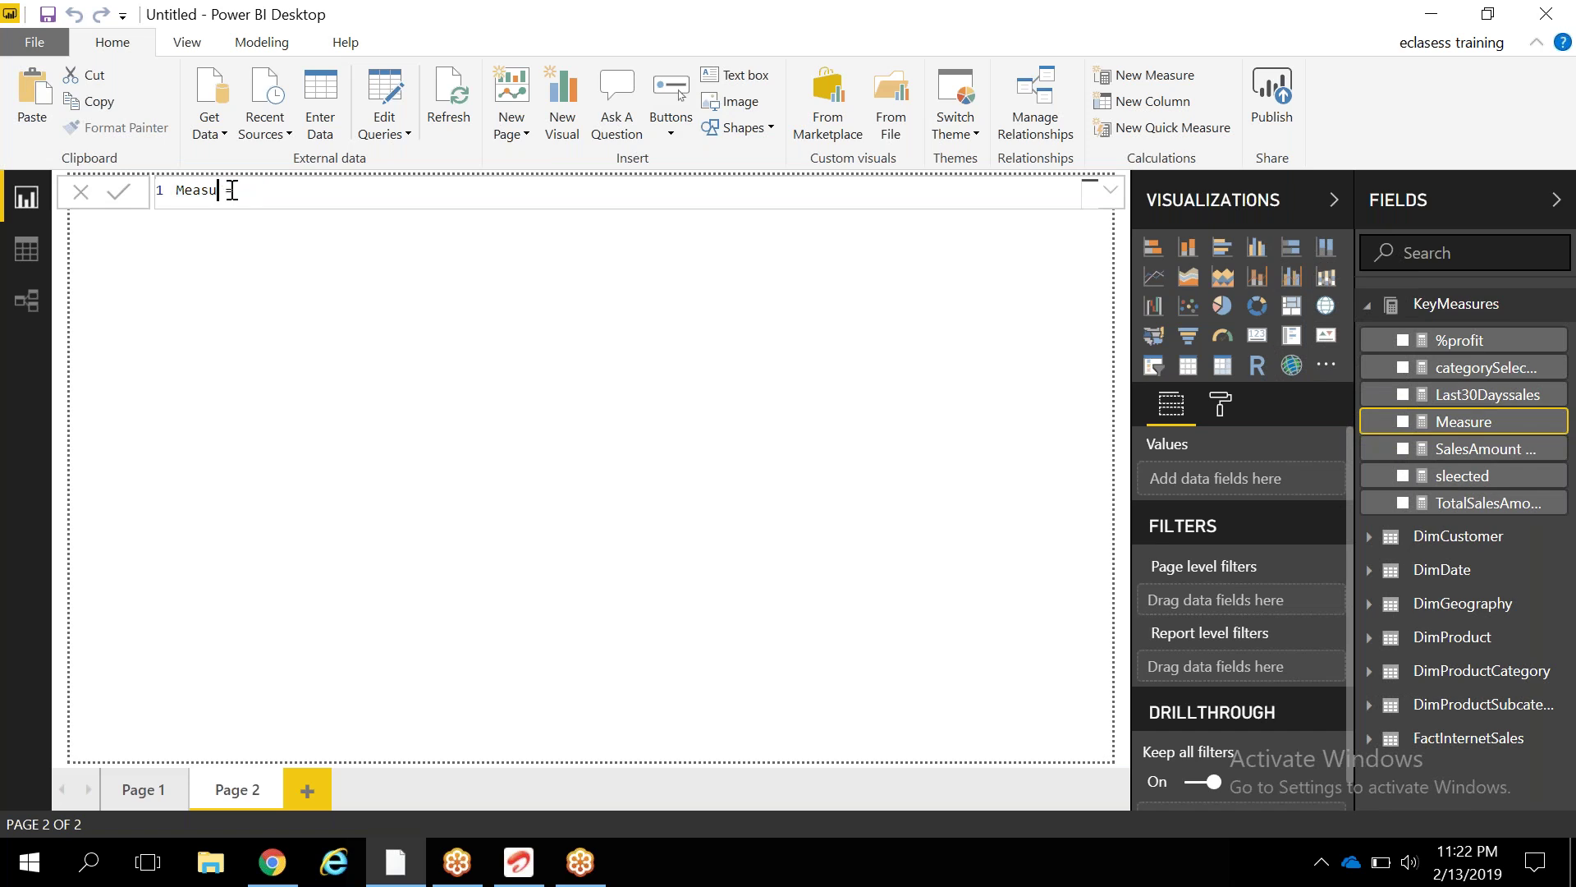
text(oRDERtOTALsALES)
Begin the measure's formula with CALCULATE(SUM(FactInternetSales[SalesAmount]), leaving it open for a filter argument.
key(End)
text(C)
key(Tab)
text(()
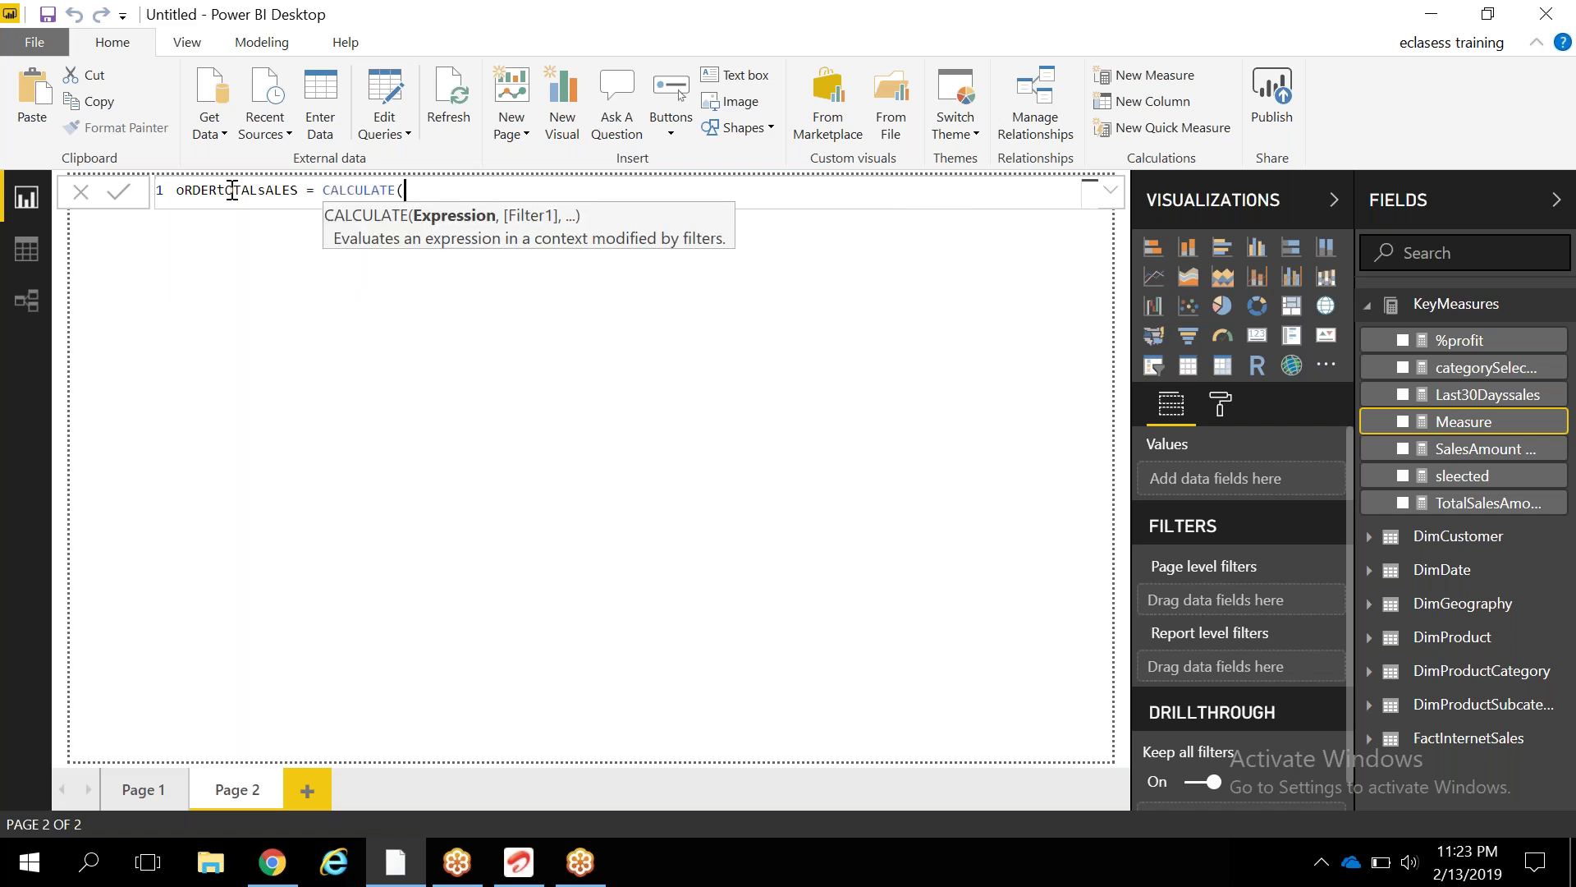
text(SUM9SALES)
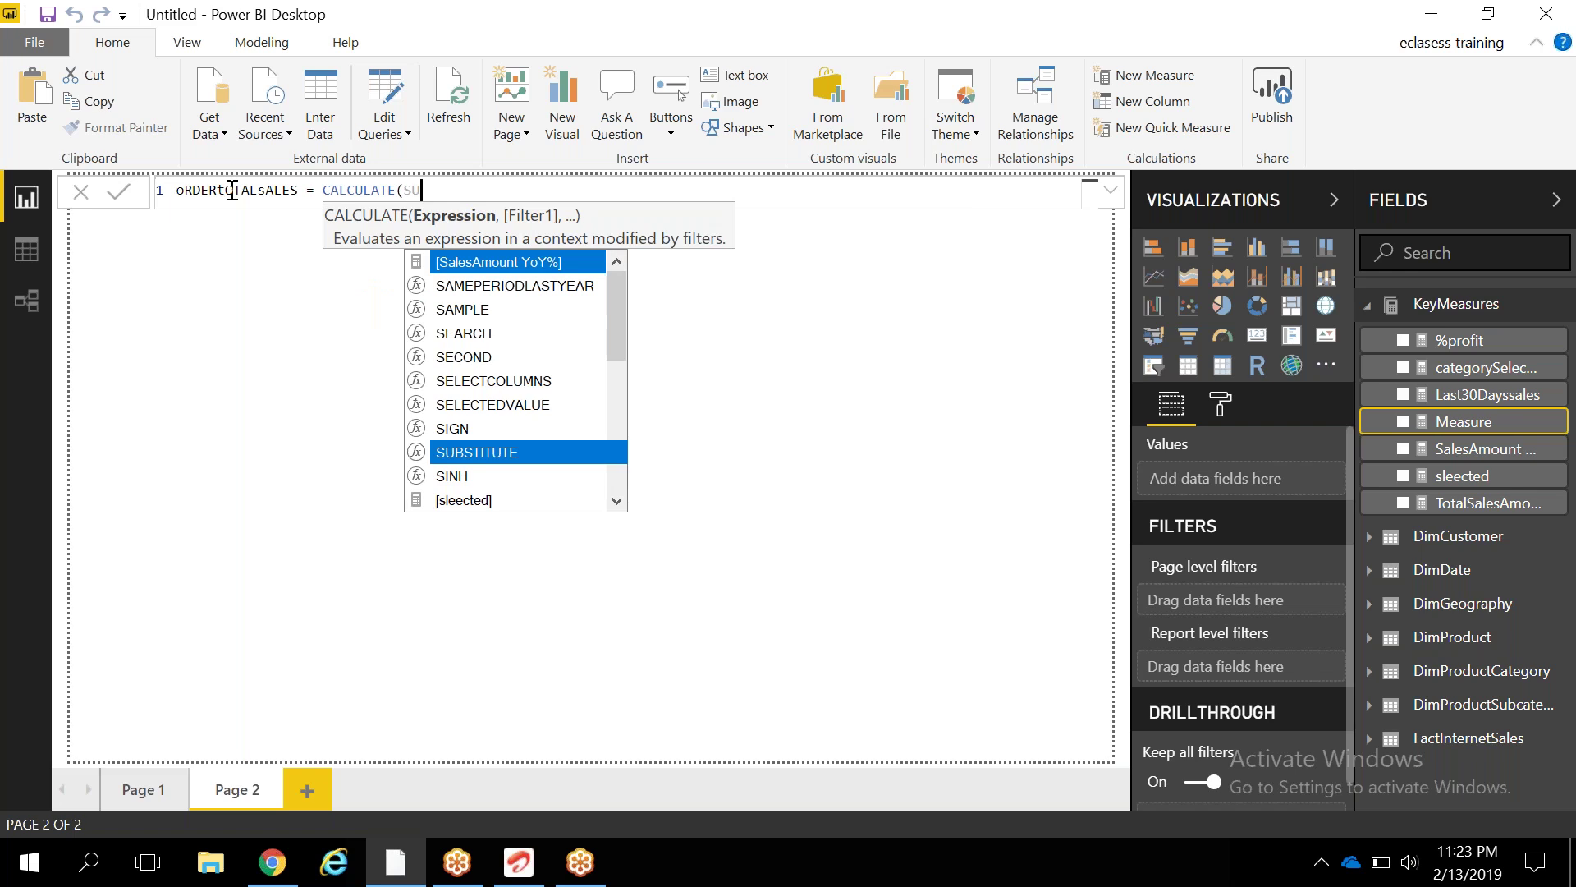
key(BackSpace)
key(BackSpace)
key(BackSpace)
key(BackSpace)
key(BackSpace)
key(BackSpace)
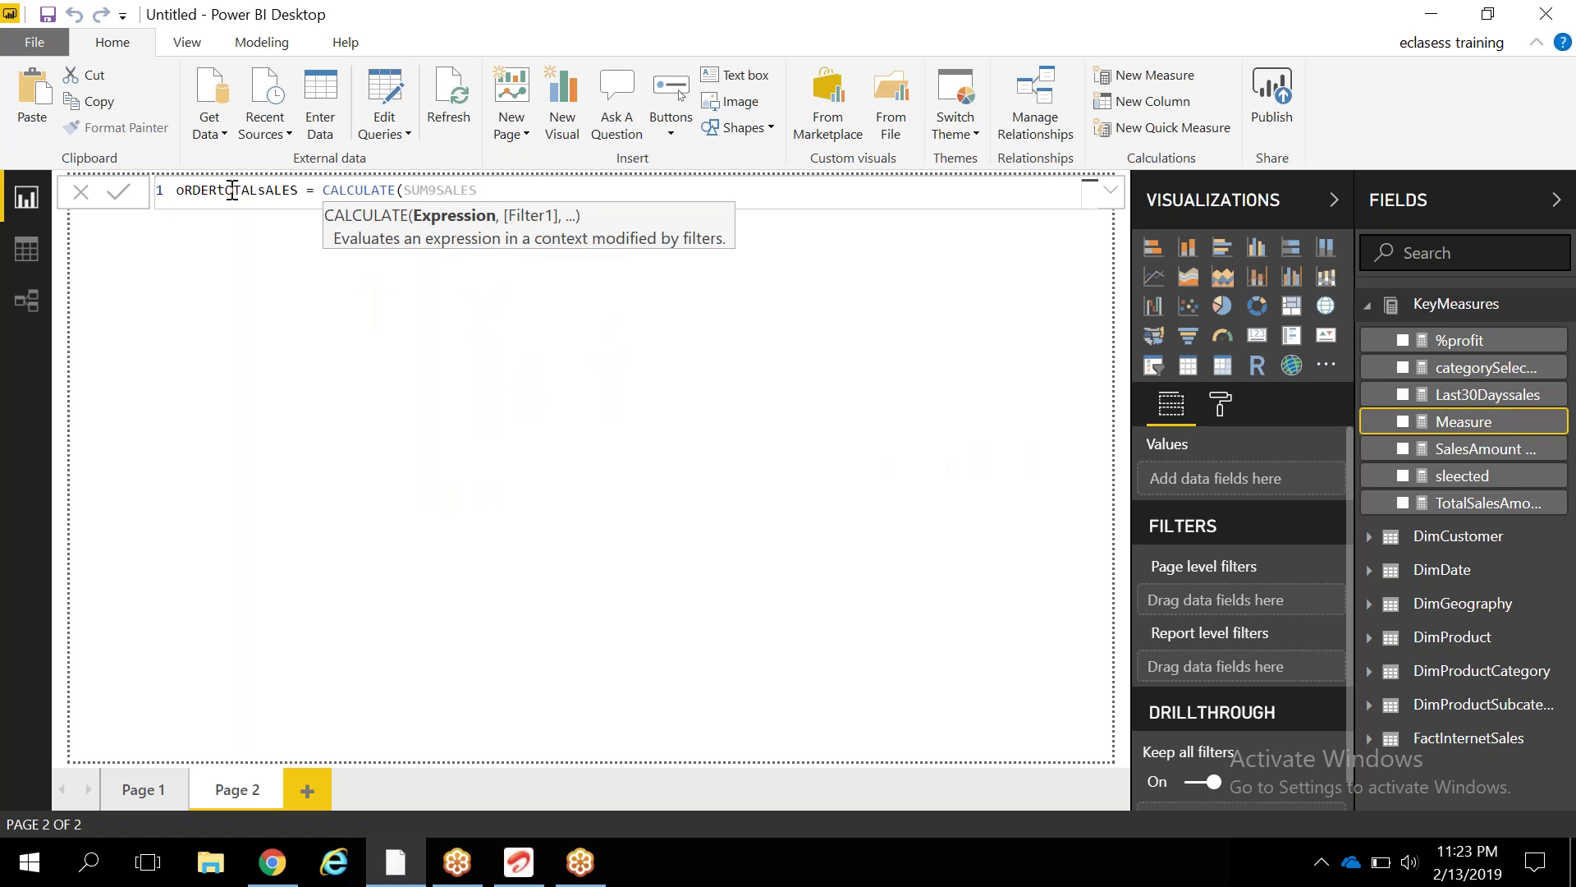
text((SALES)
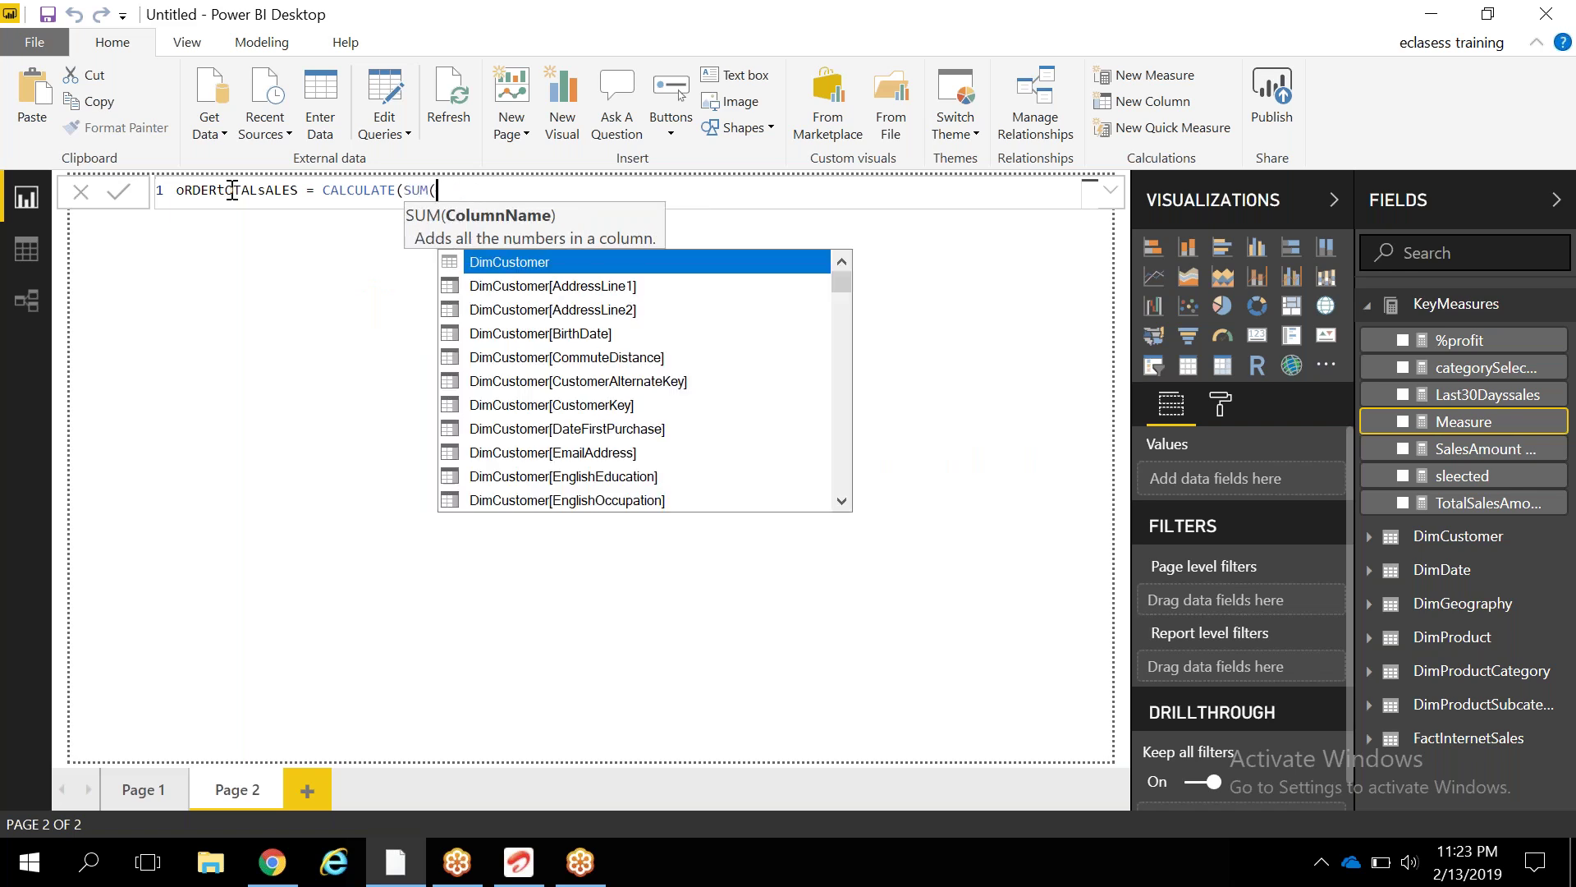
text(AMOUNT)
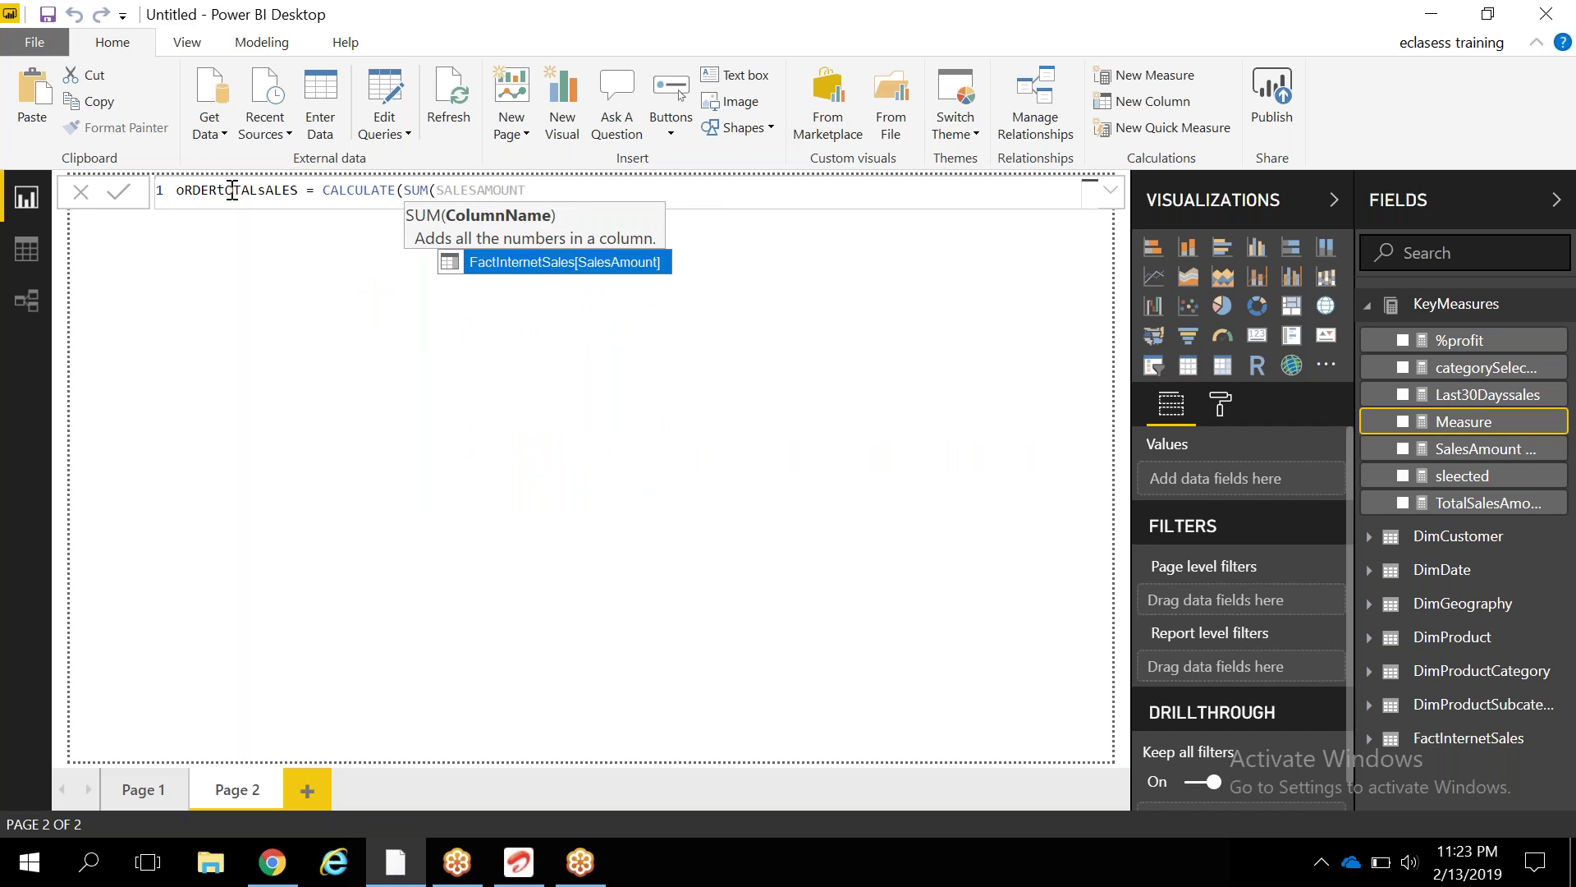
key(Tab)
text(),)
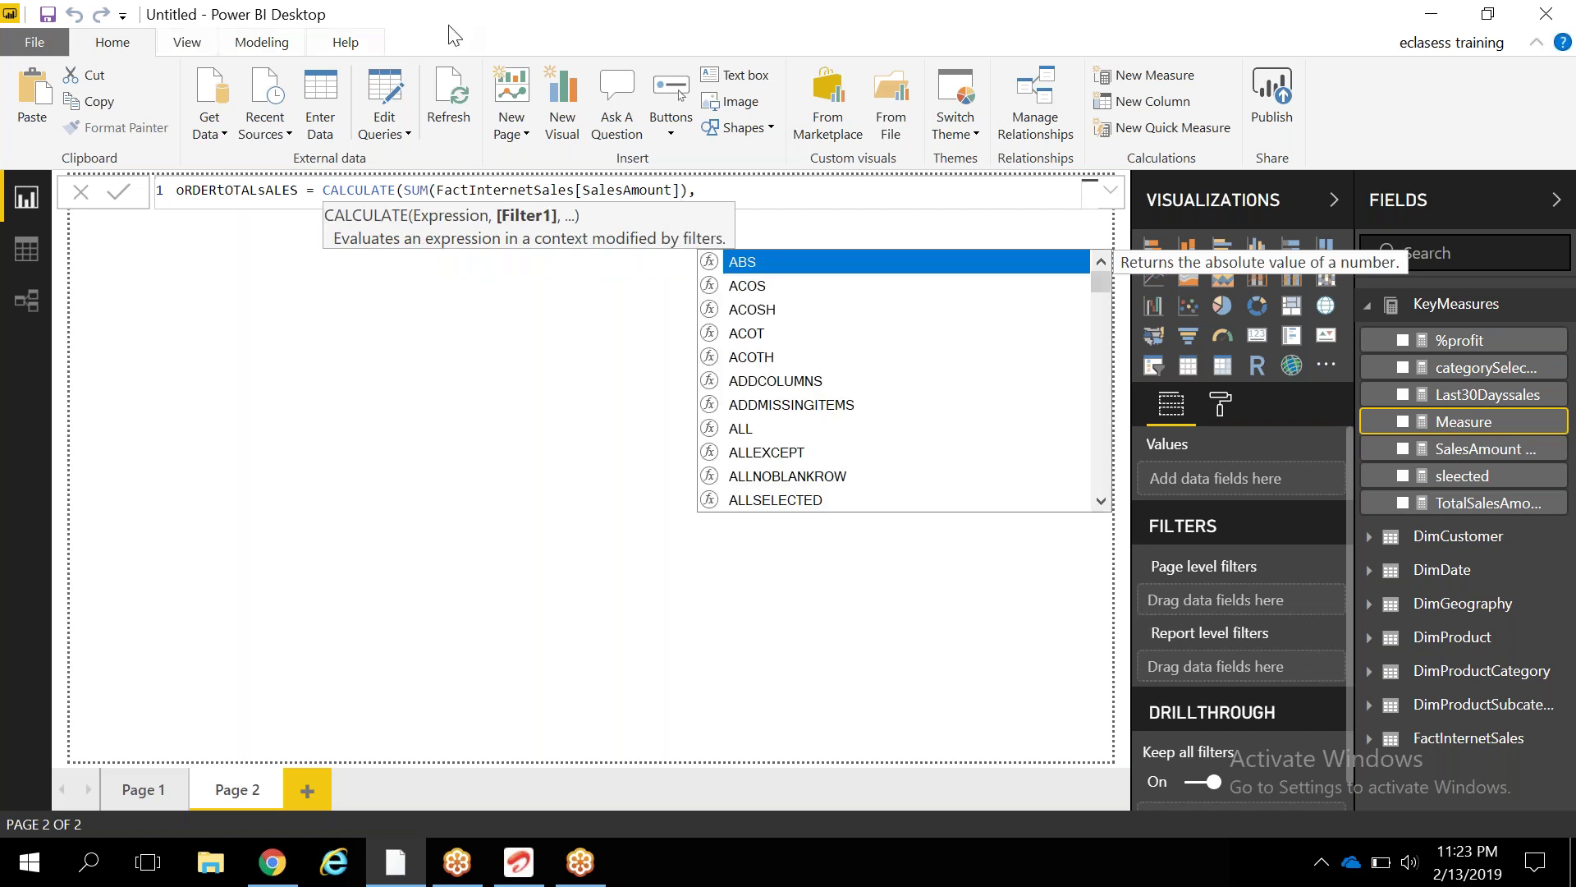
Add USERELATIONSHIP as the filter argument, with FactInternetSales[OrderDateKey] as its first column.
key(alt+Tab)
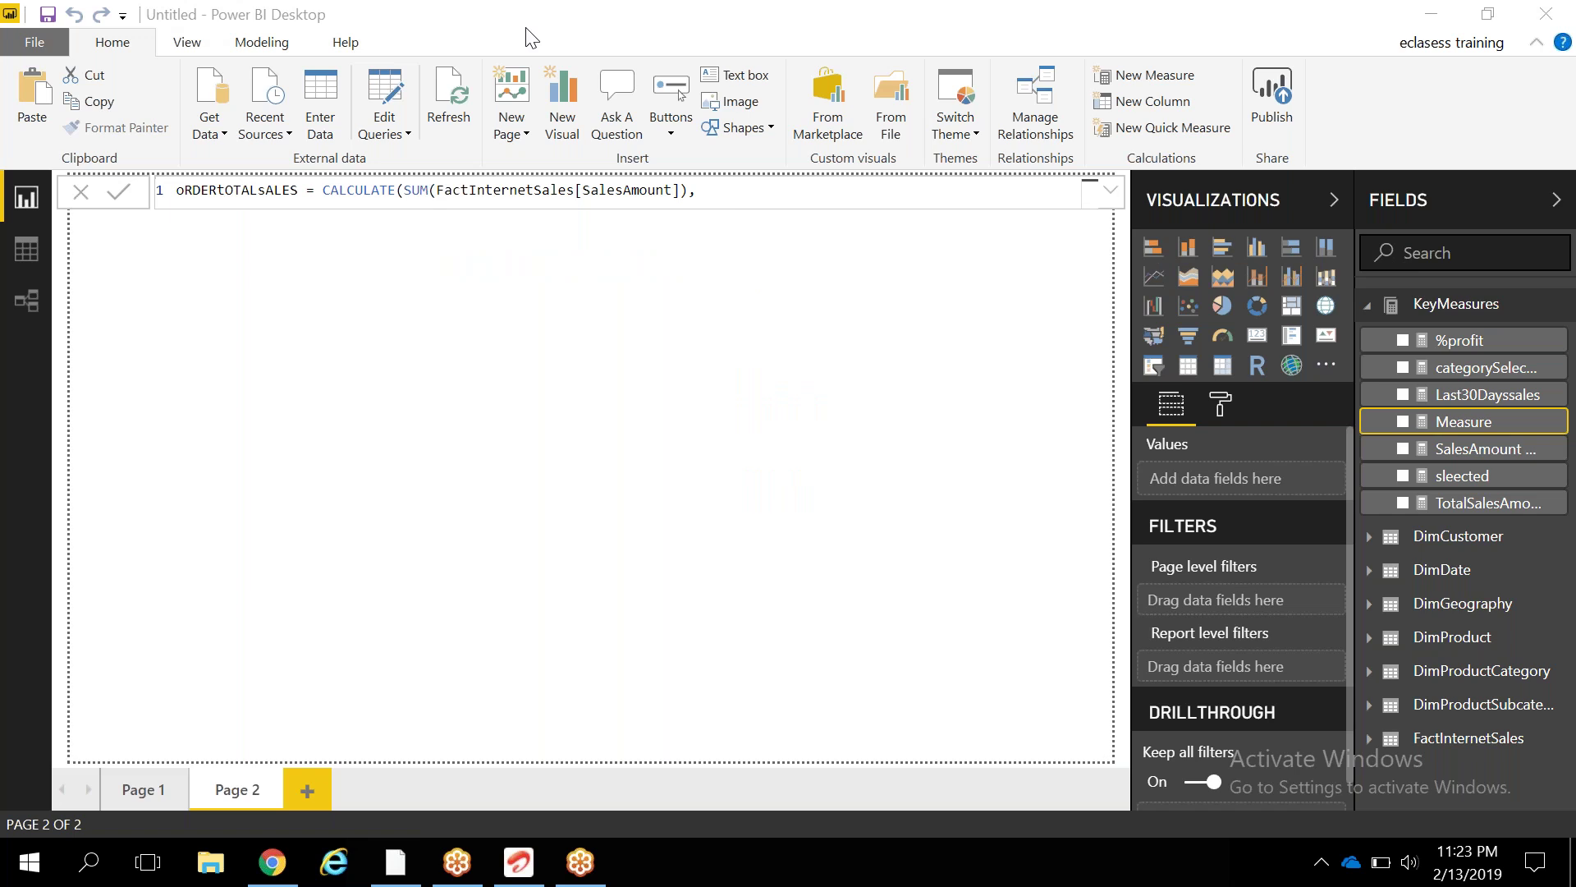
click(747, 197)
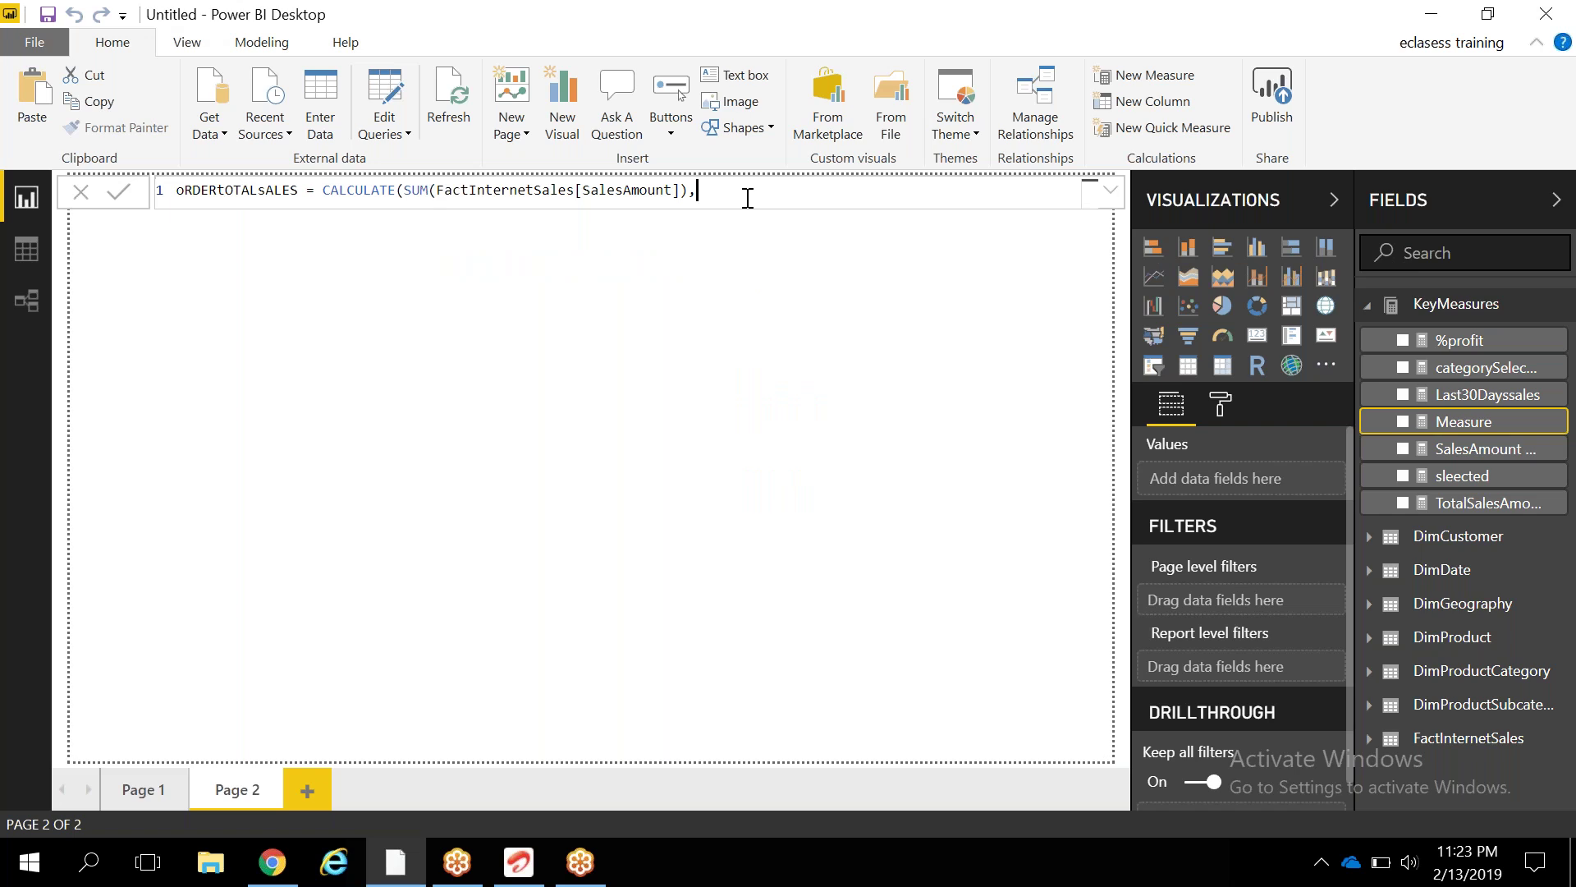
text(US)
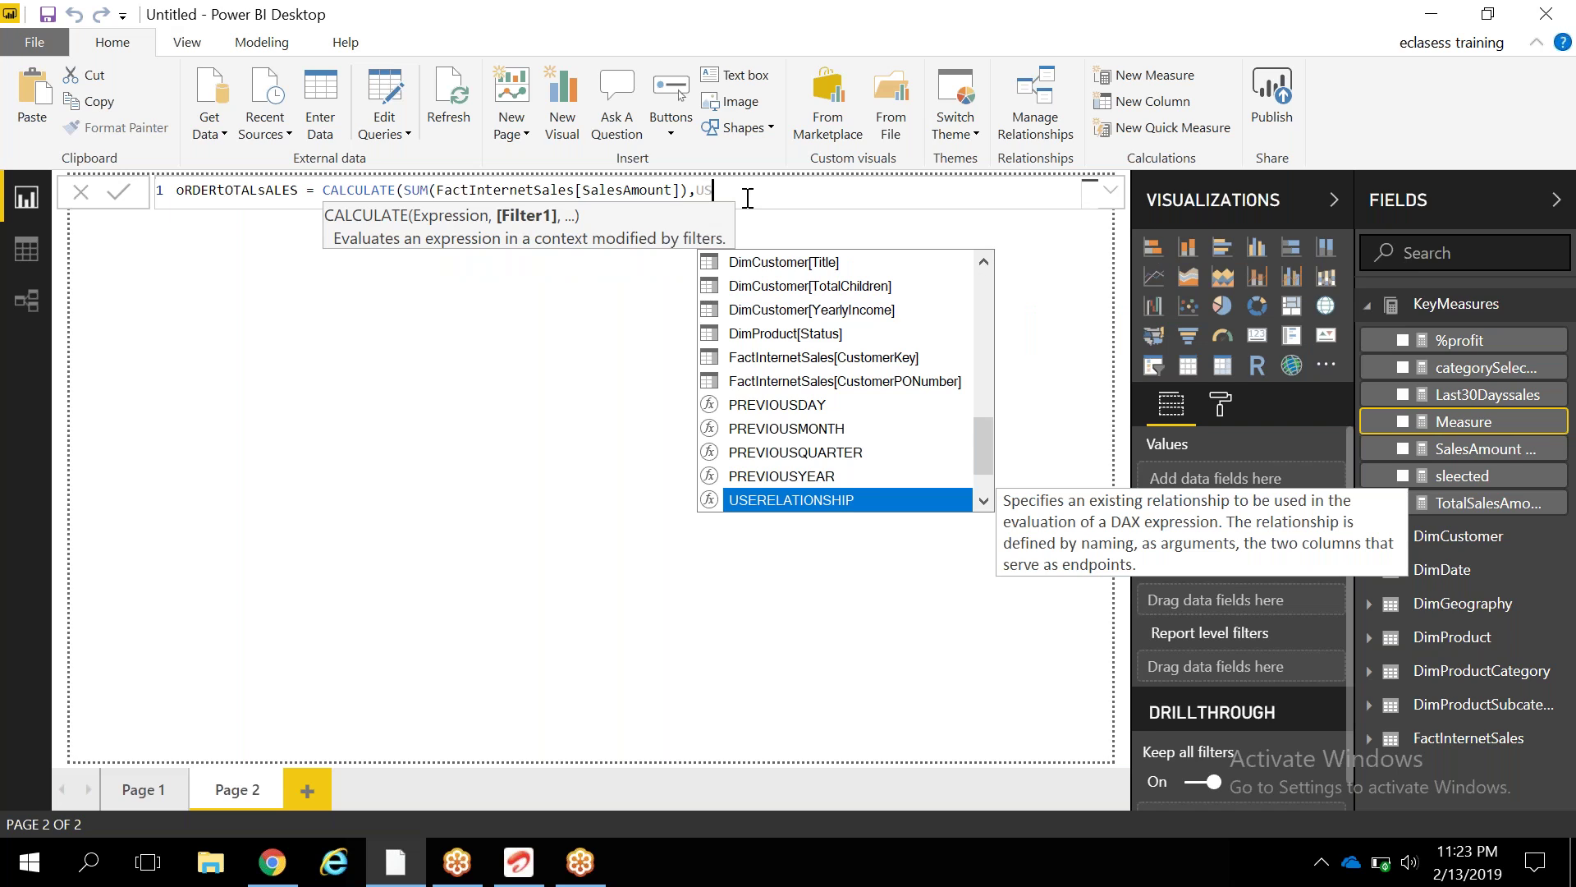
text(E)
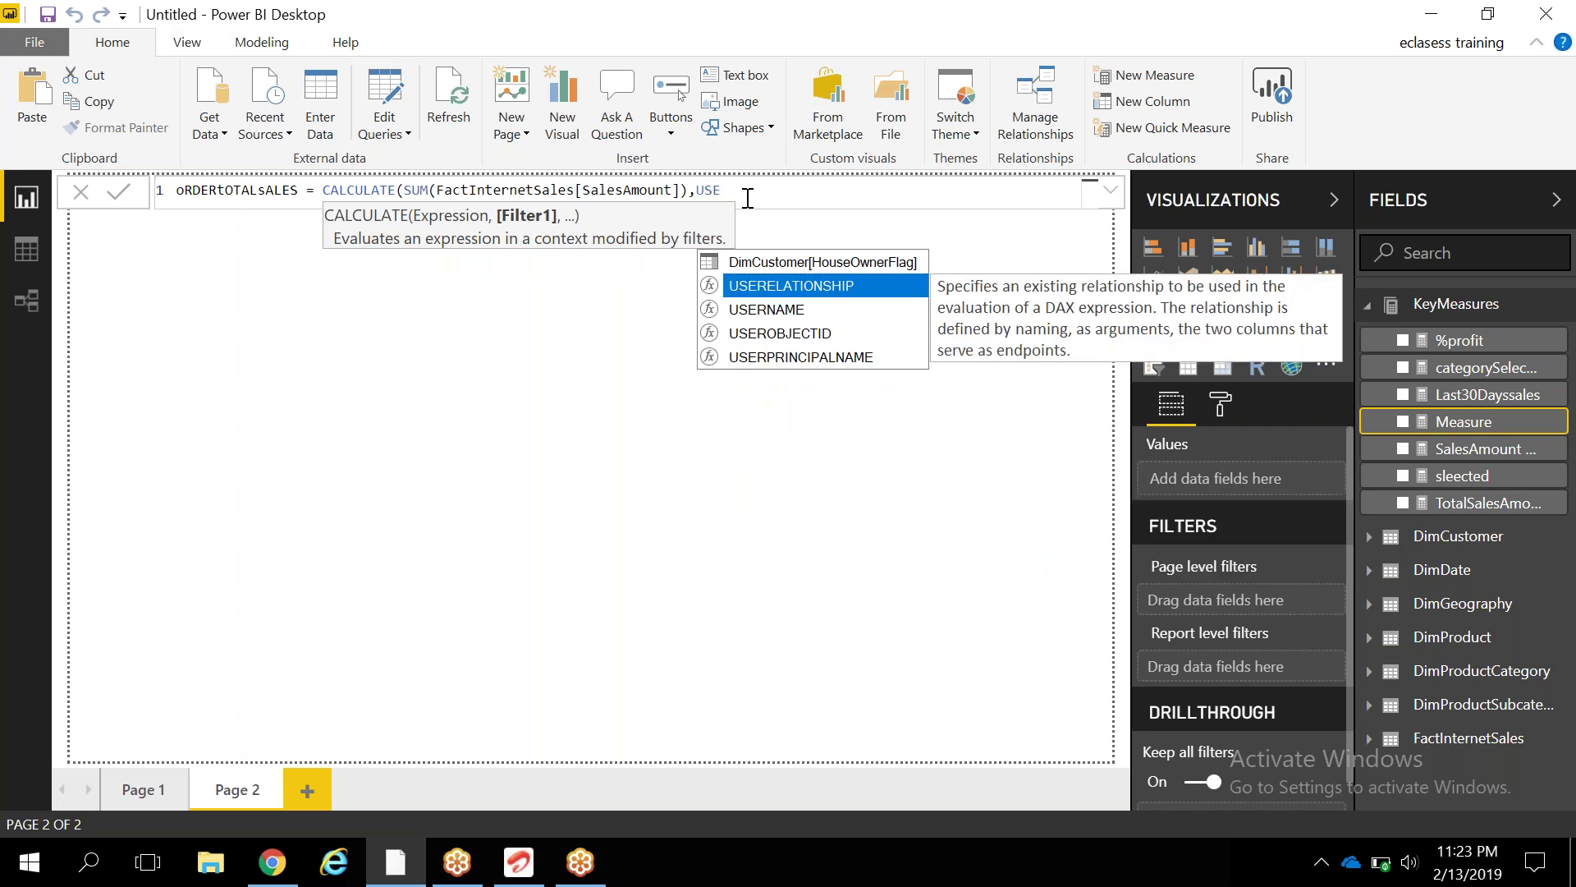
text(REL)
key(Tab)
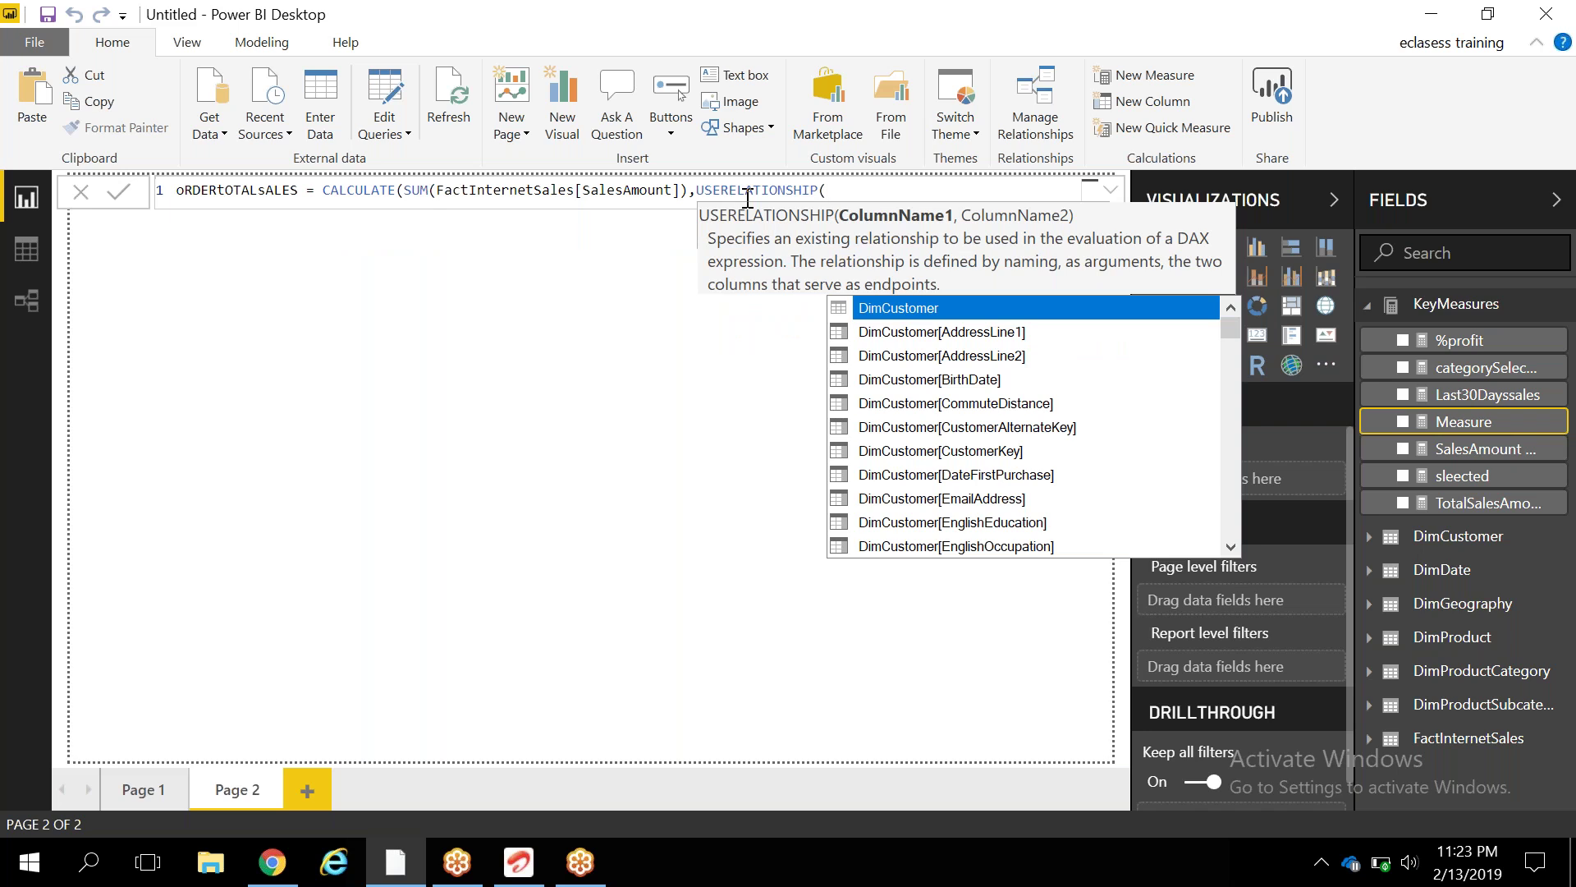
text(ORDER)
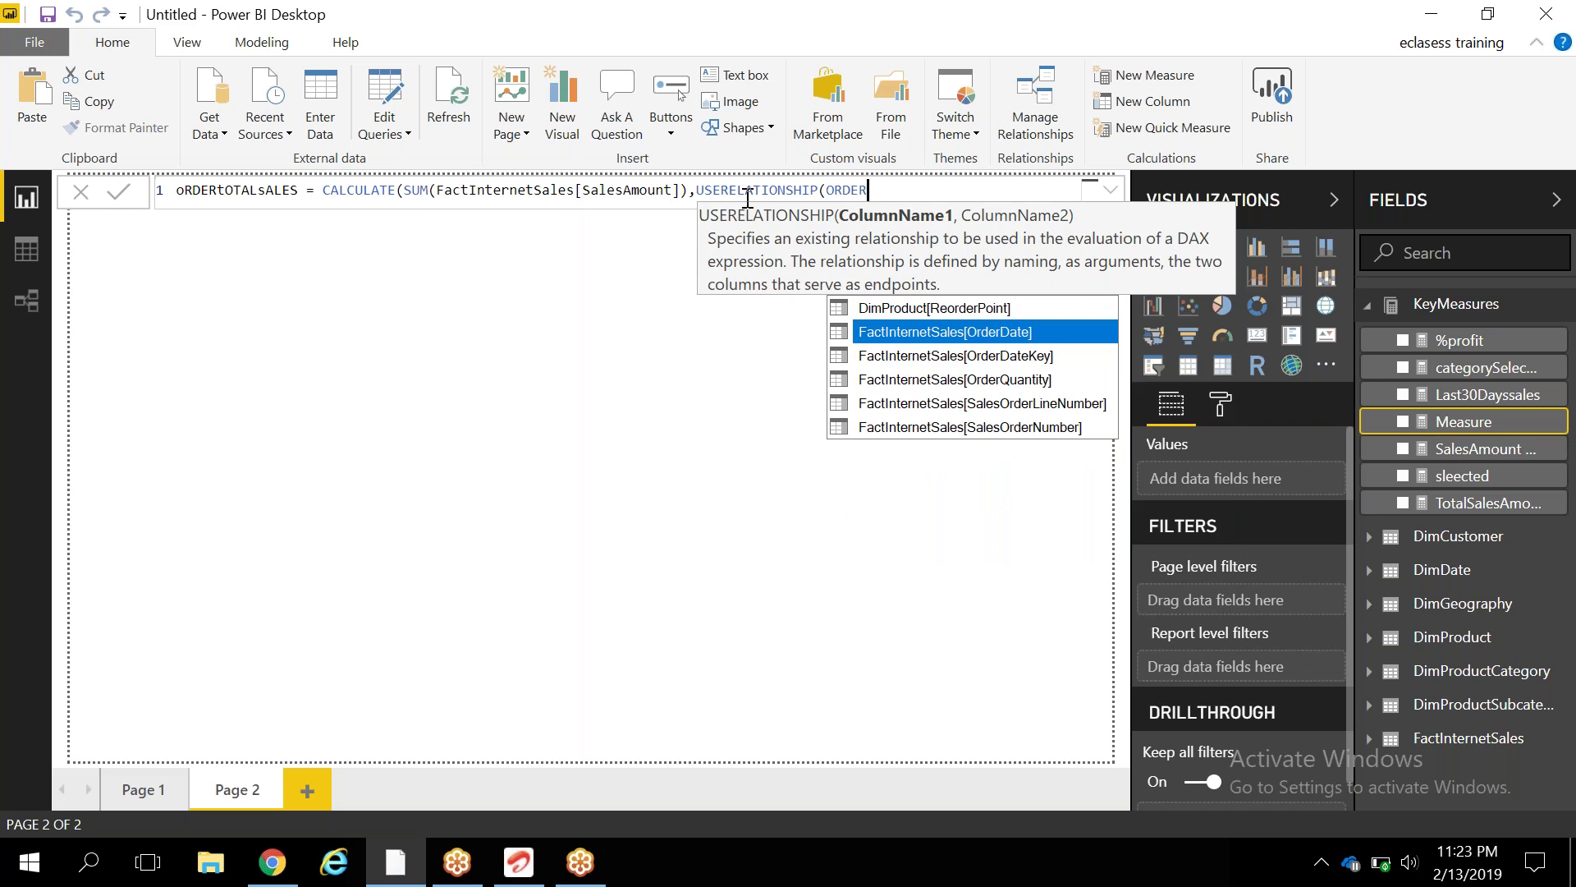
key(Down)
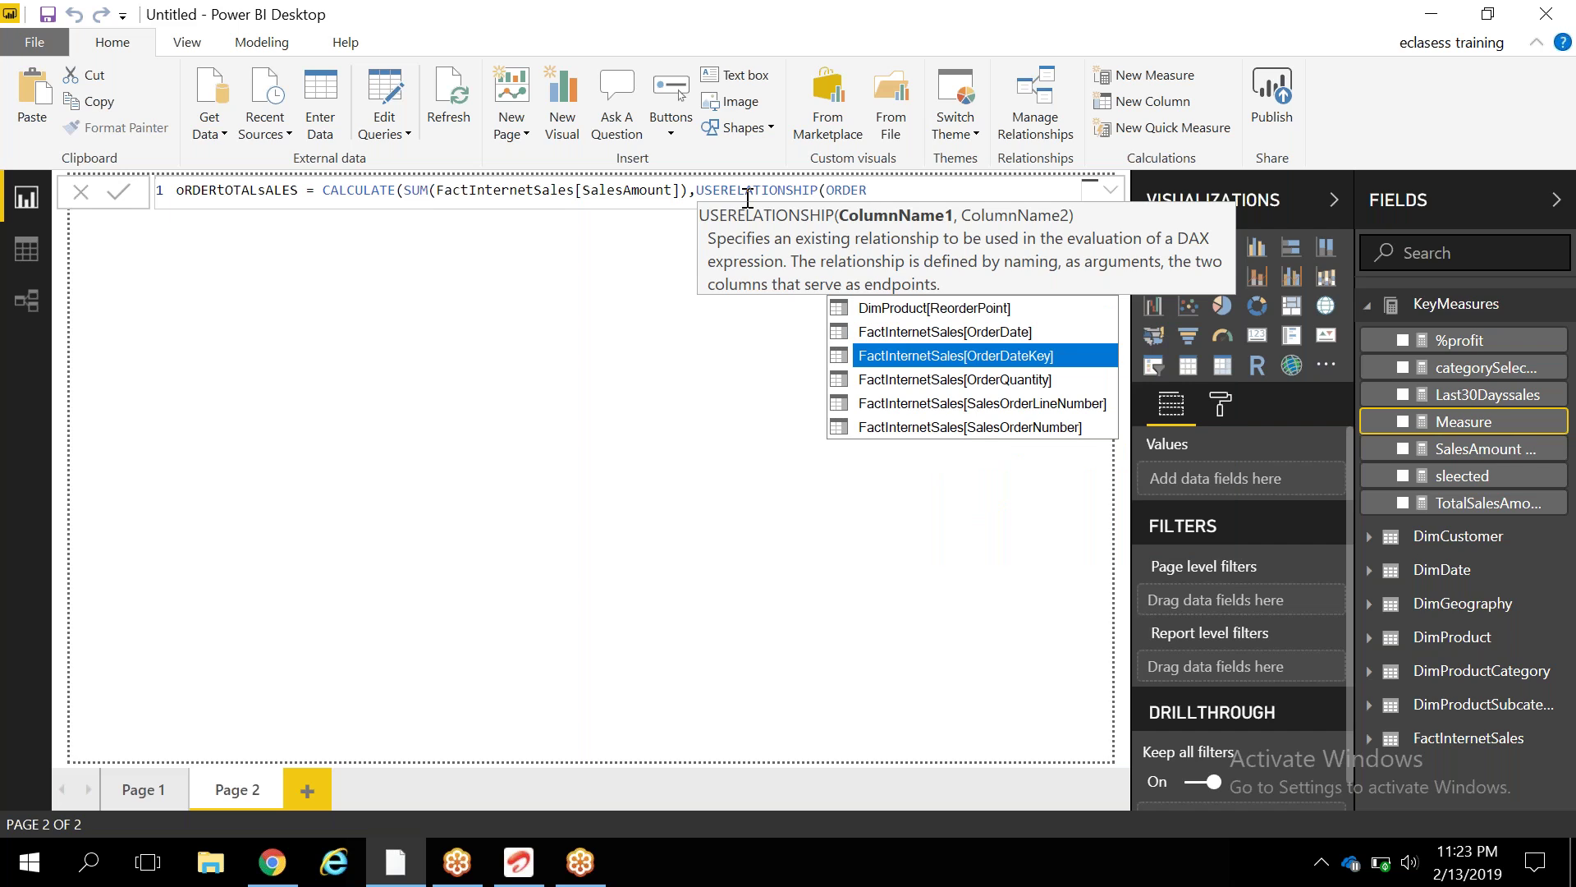
key(Tab)
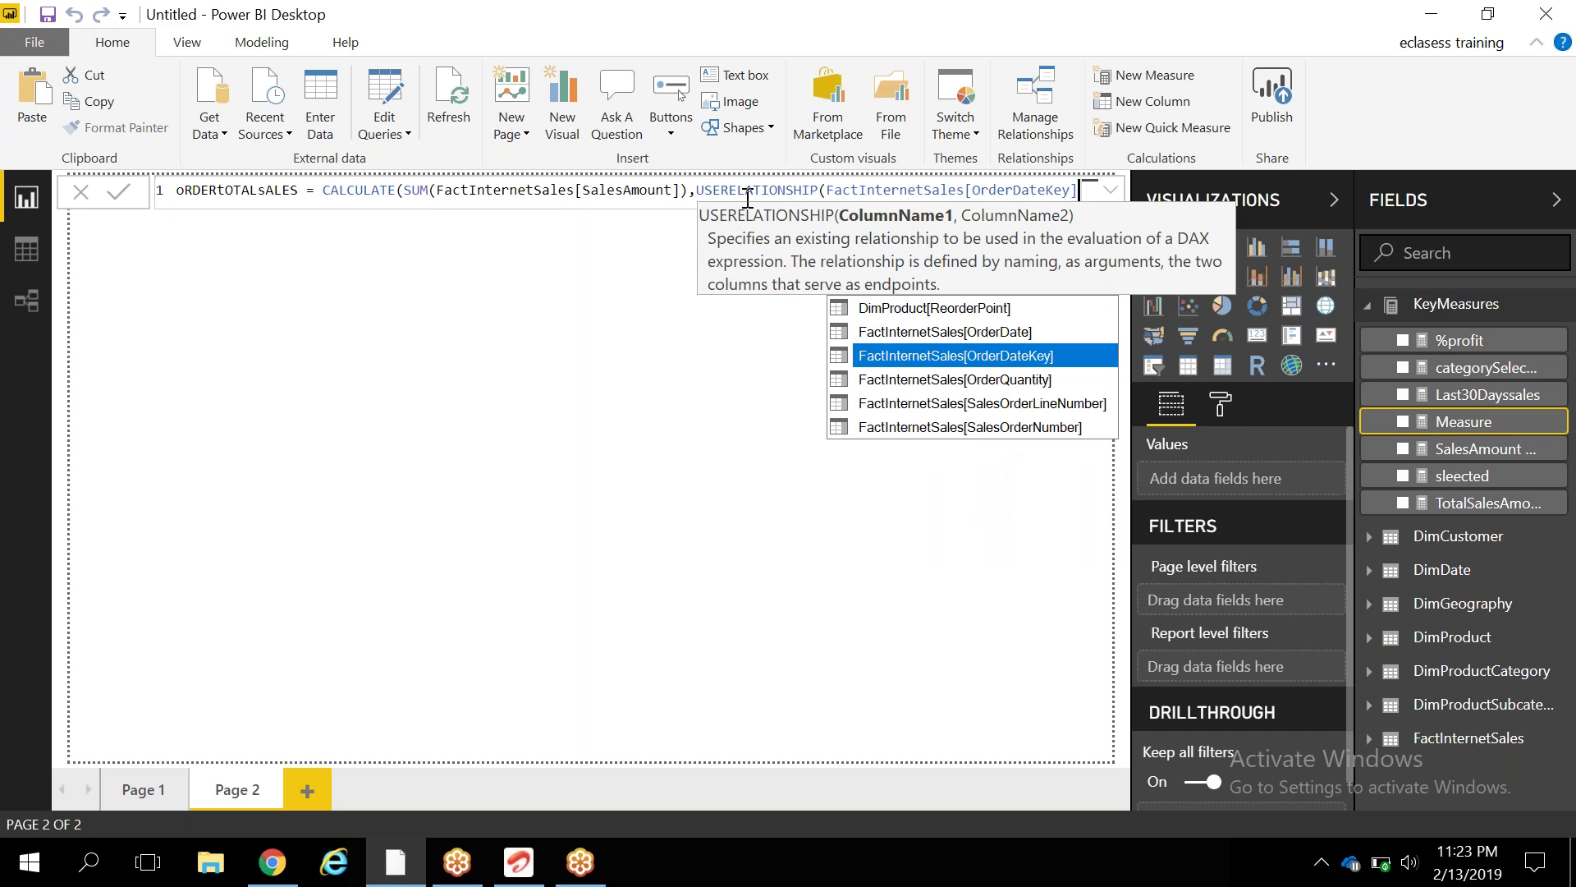
Supply DimDate[DateKey] as the second USERELATIONSHIP column, close both functions, and place the cursor just before USERELATIONSHIP.
text(,)
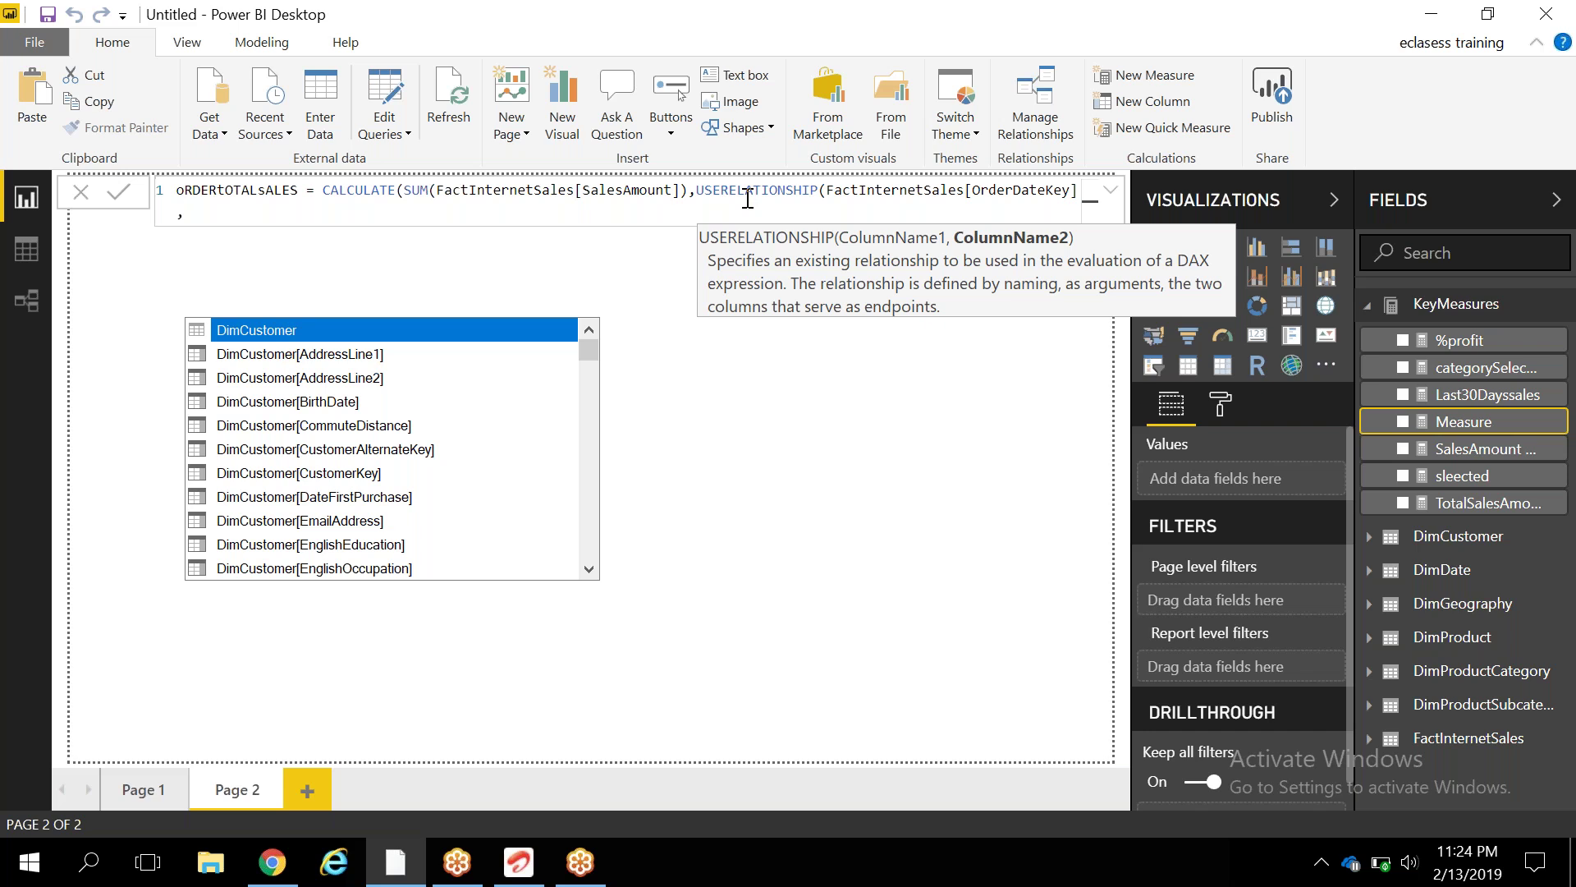
text(DATE)
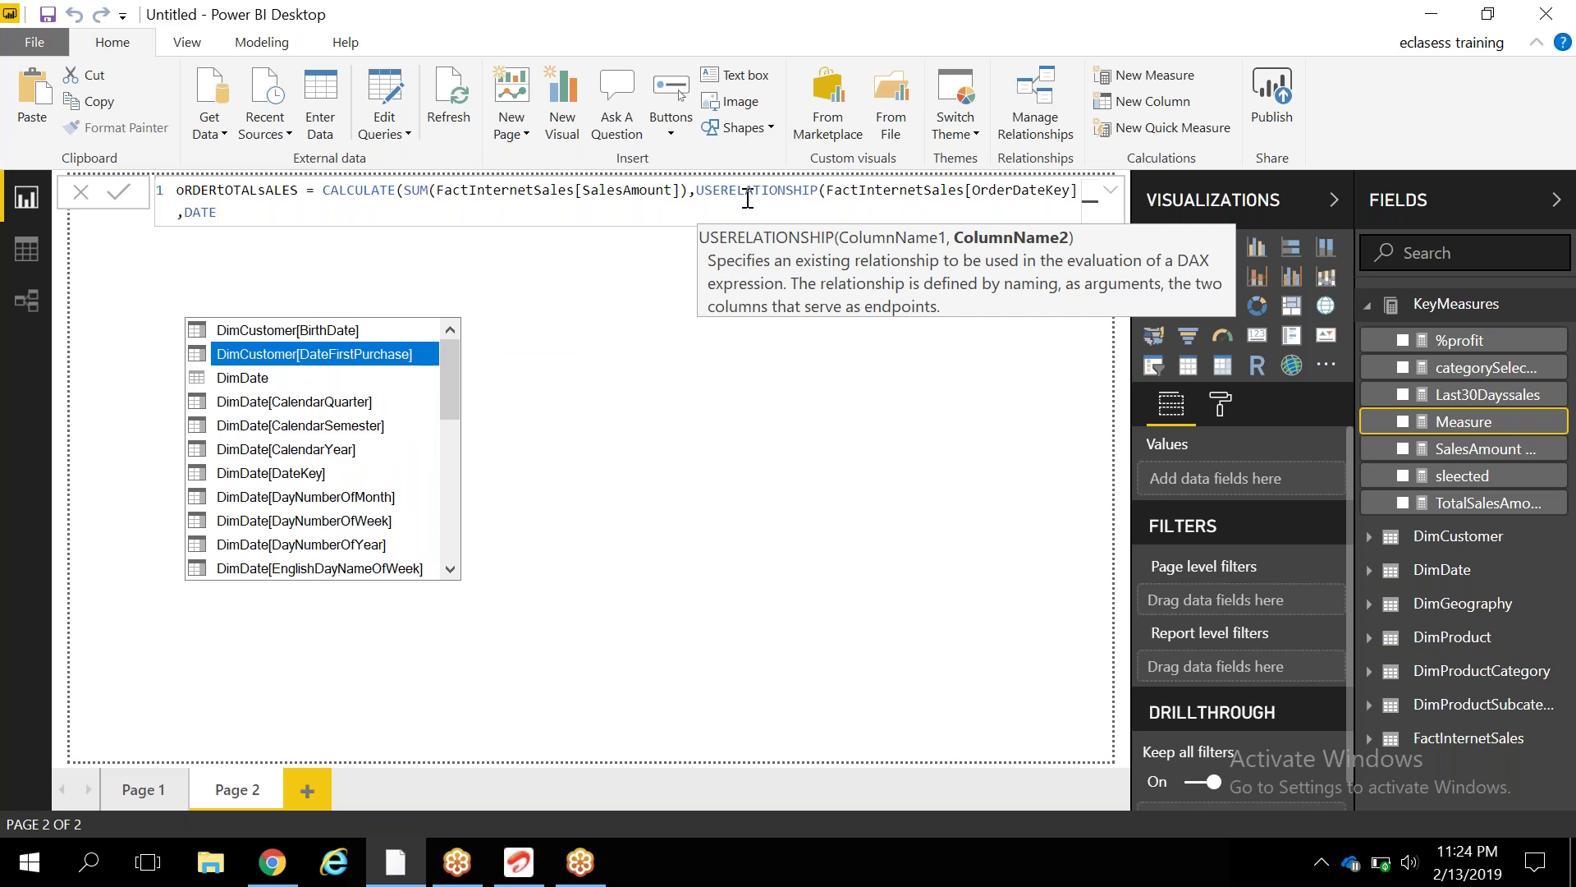
text(KEY)
key(Tab)
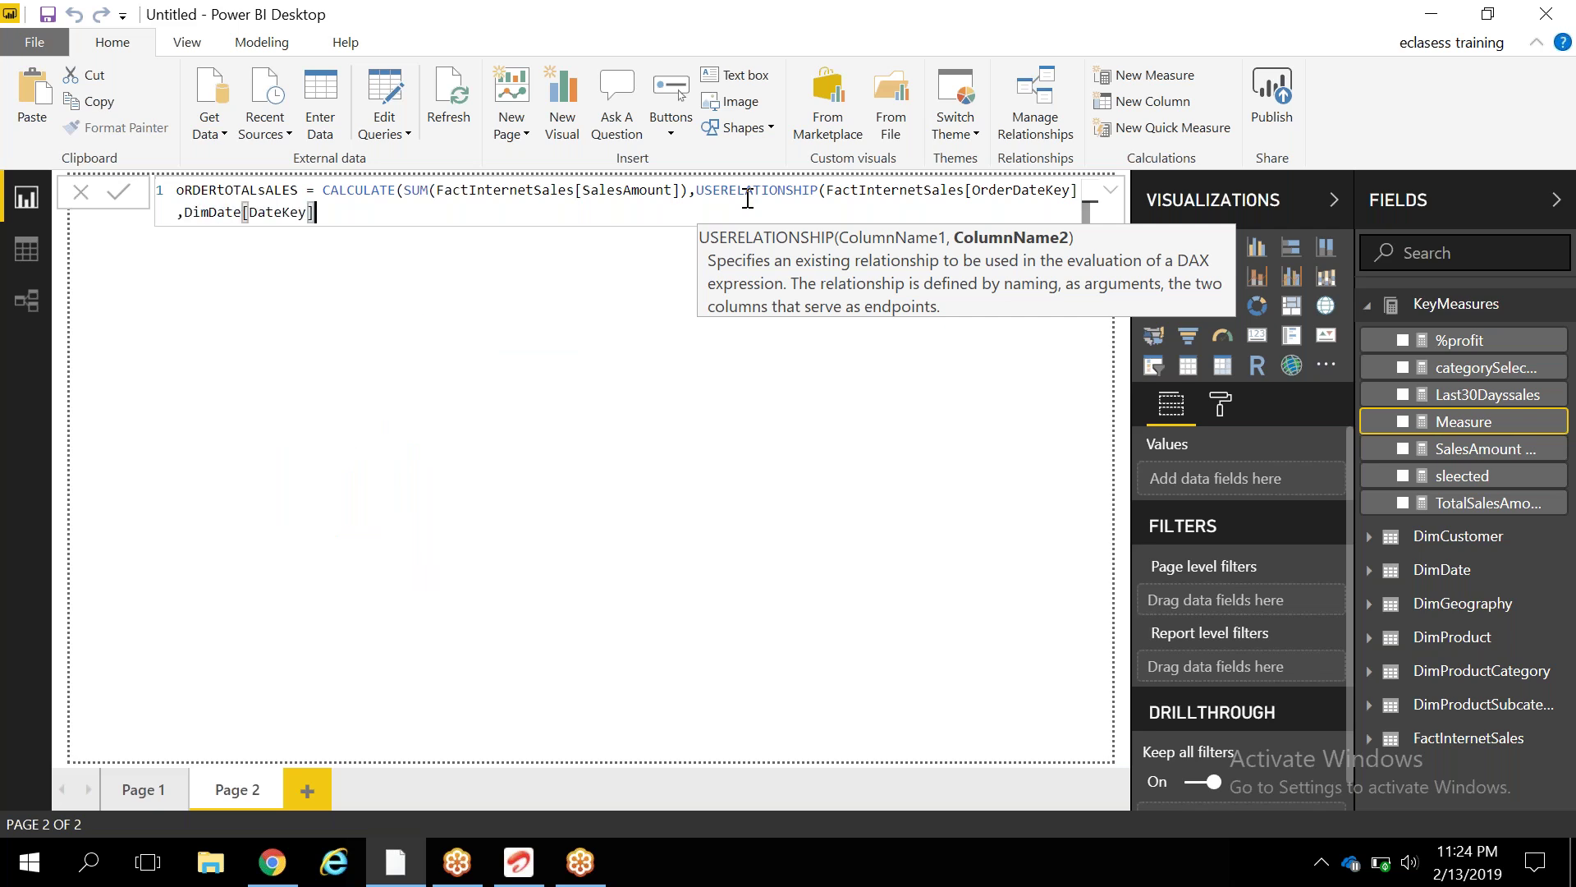
text()))
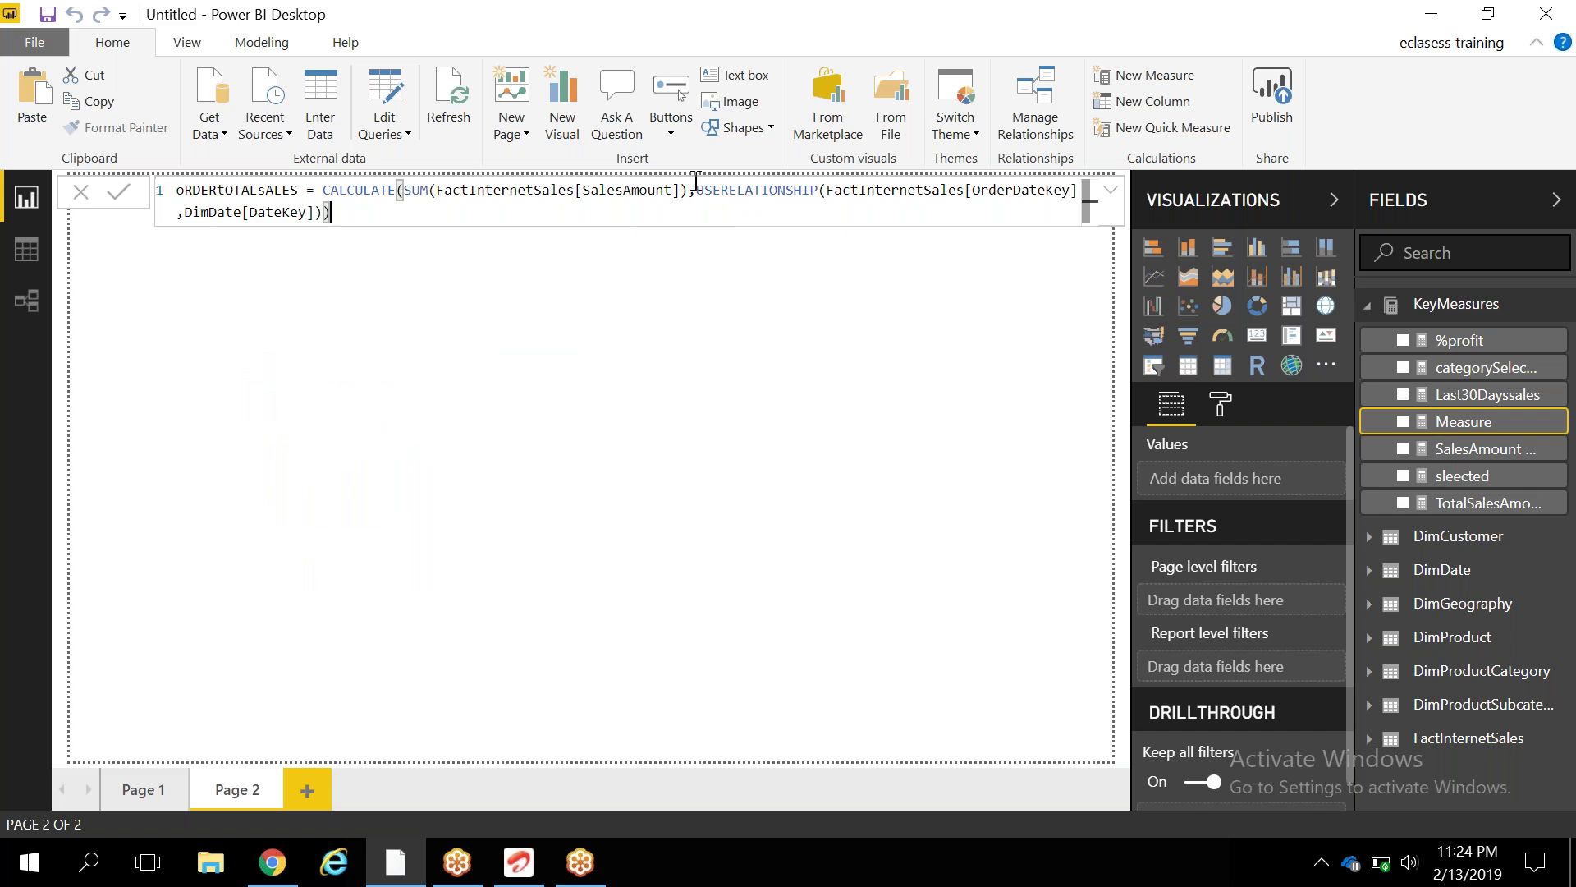
click(695, 190)
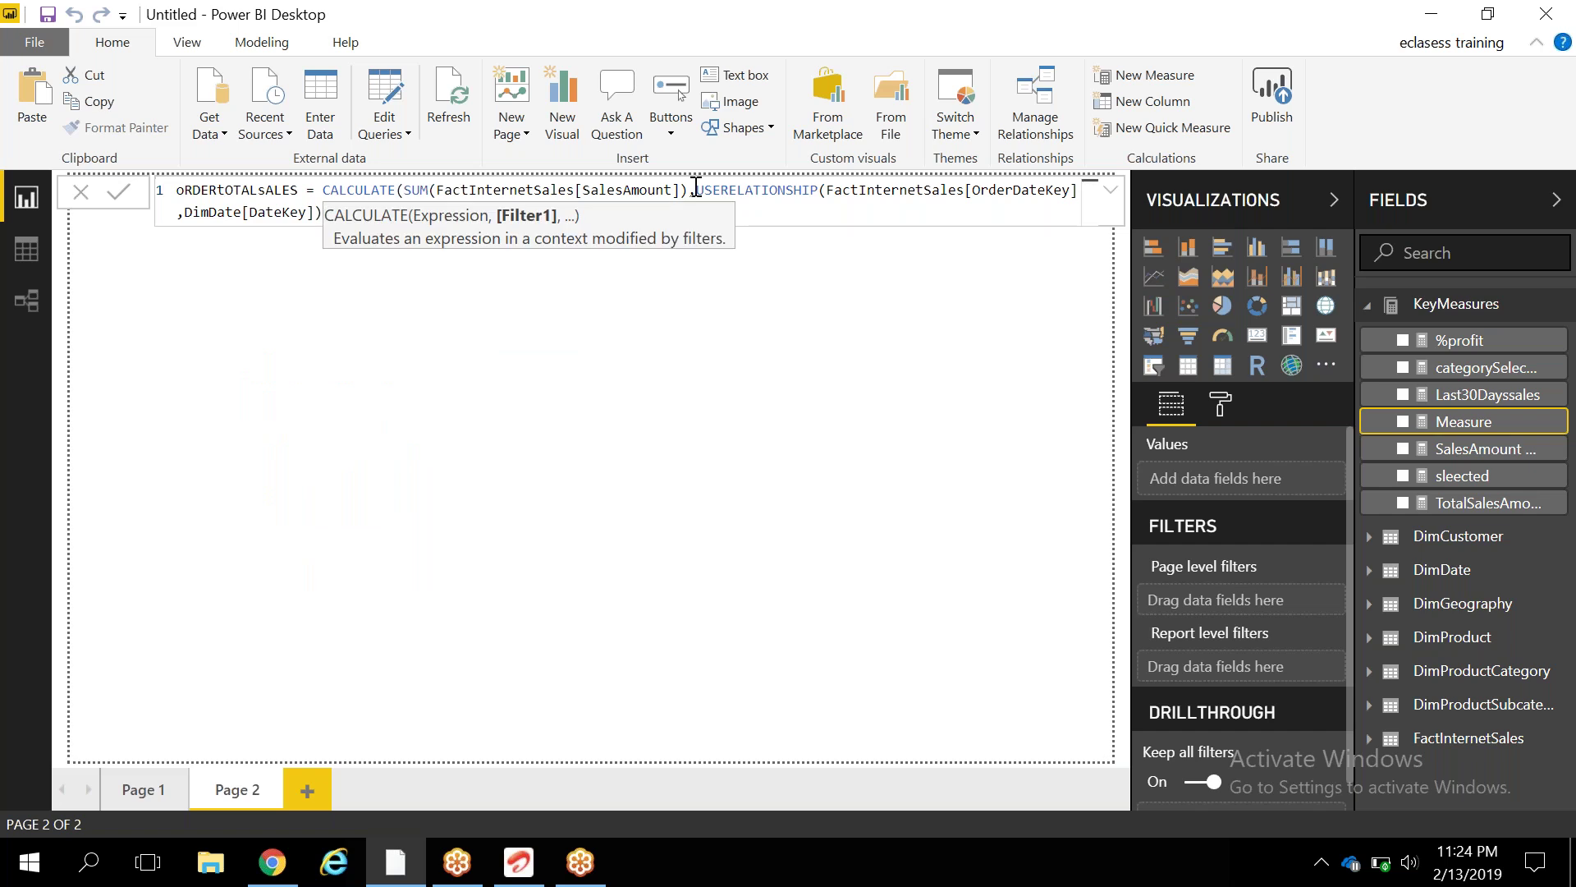
Move the USERELATIONSHIP argument of the oRDERtOTALsALES formula onto its own second line.
key(shift+Return)
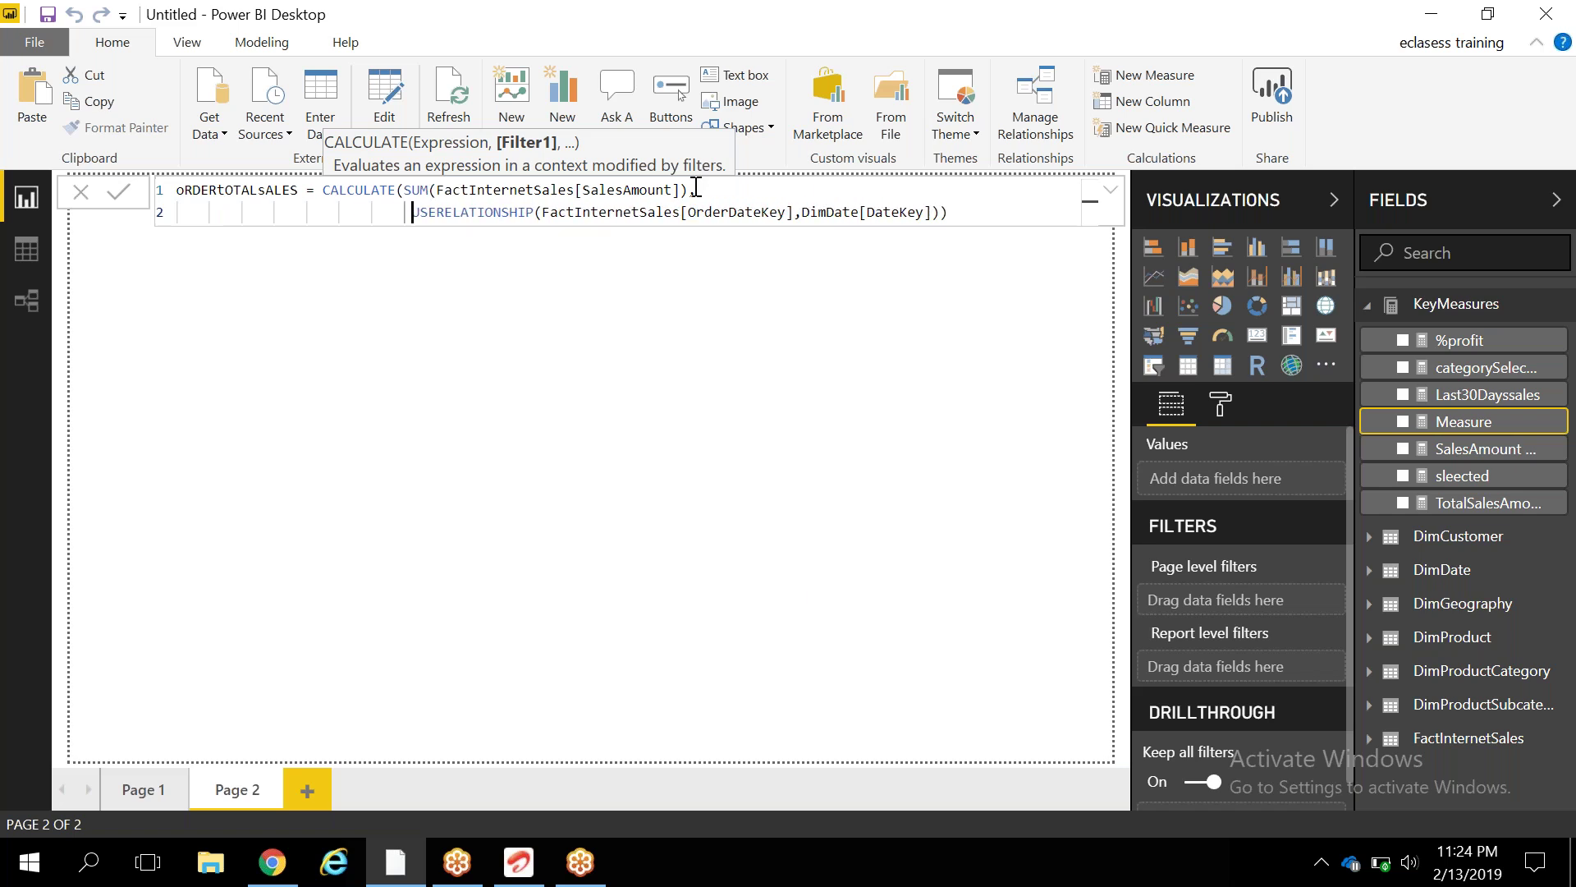
drag(964, 212, 420, 212)
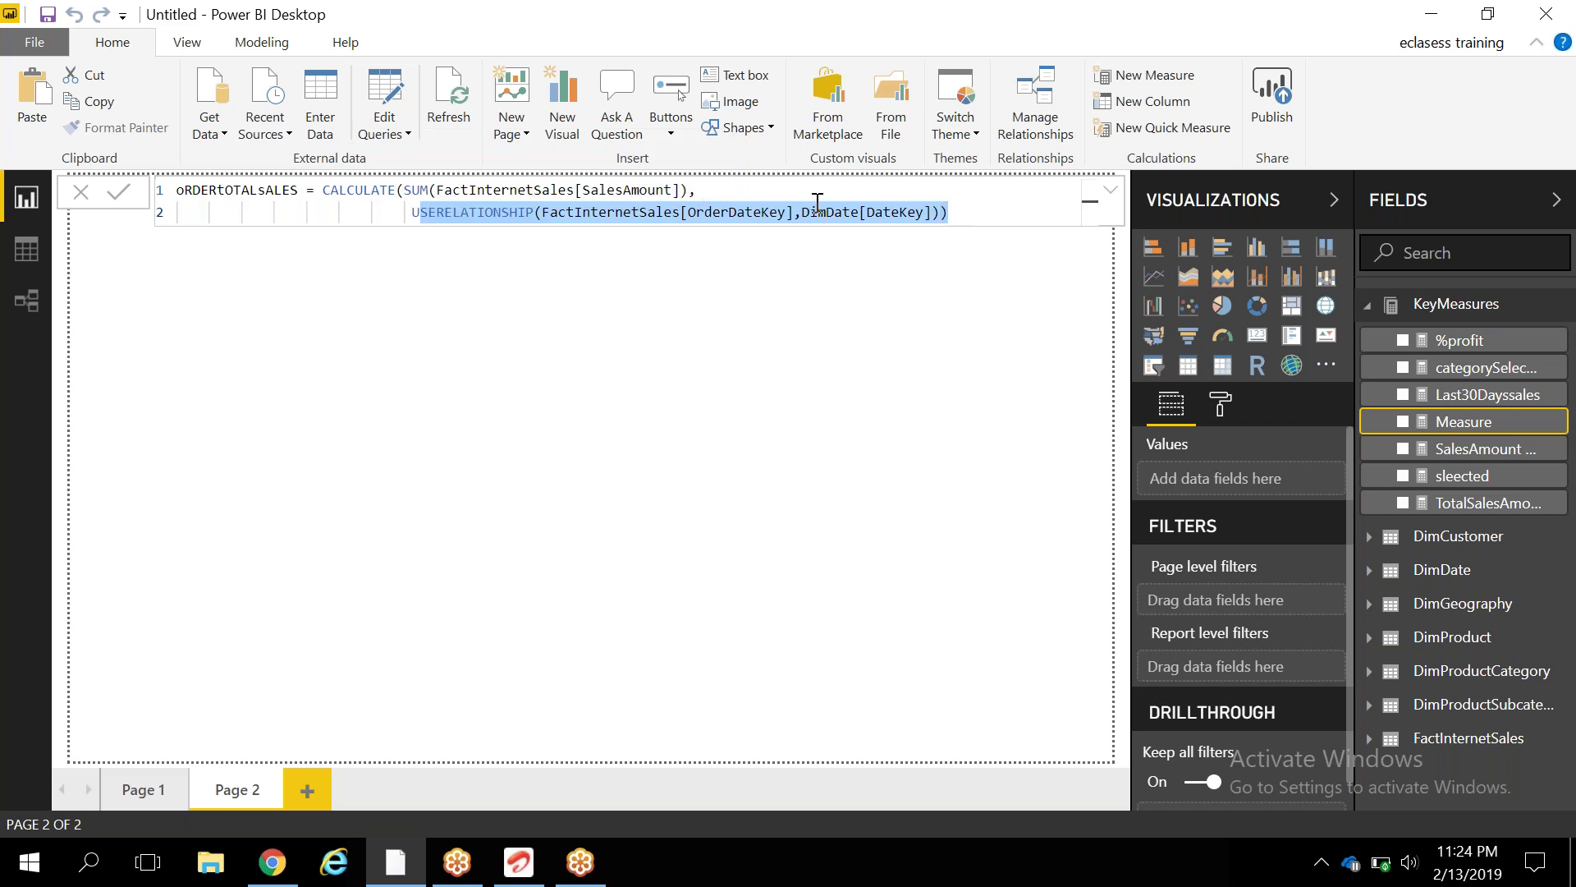
click(967, 211)
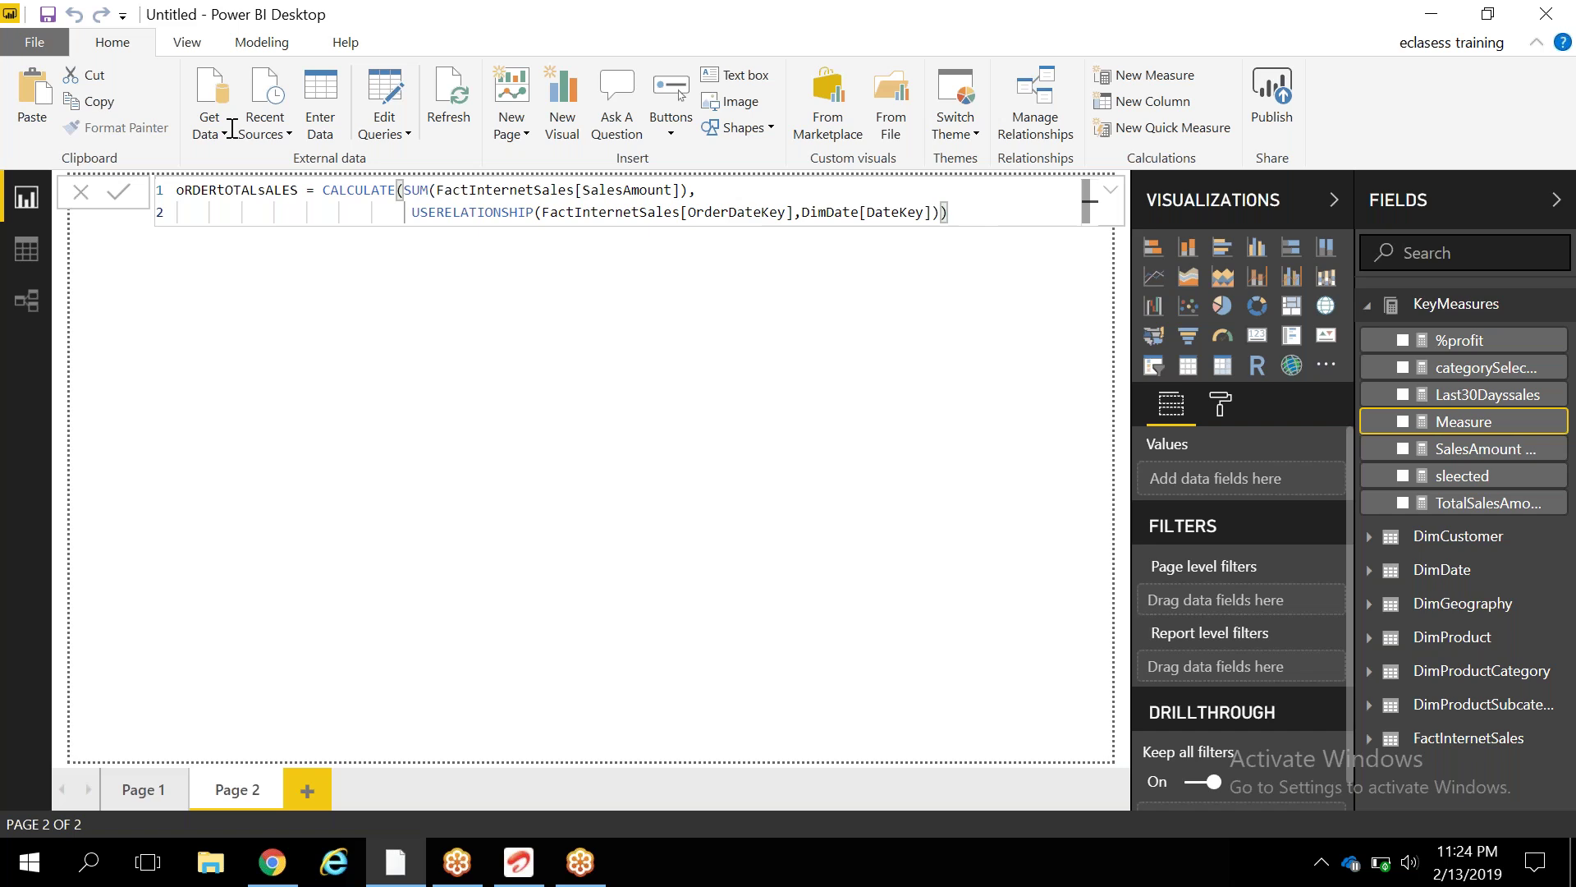
Copy the entire oRDERtOTALsALES formula and paste it as the definition of a new measure in KeyMeasures.
key(ctrl+a)
key(ctrl+c)
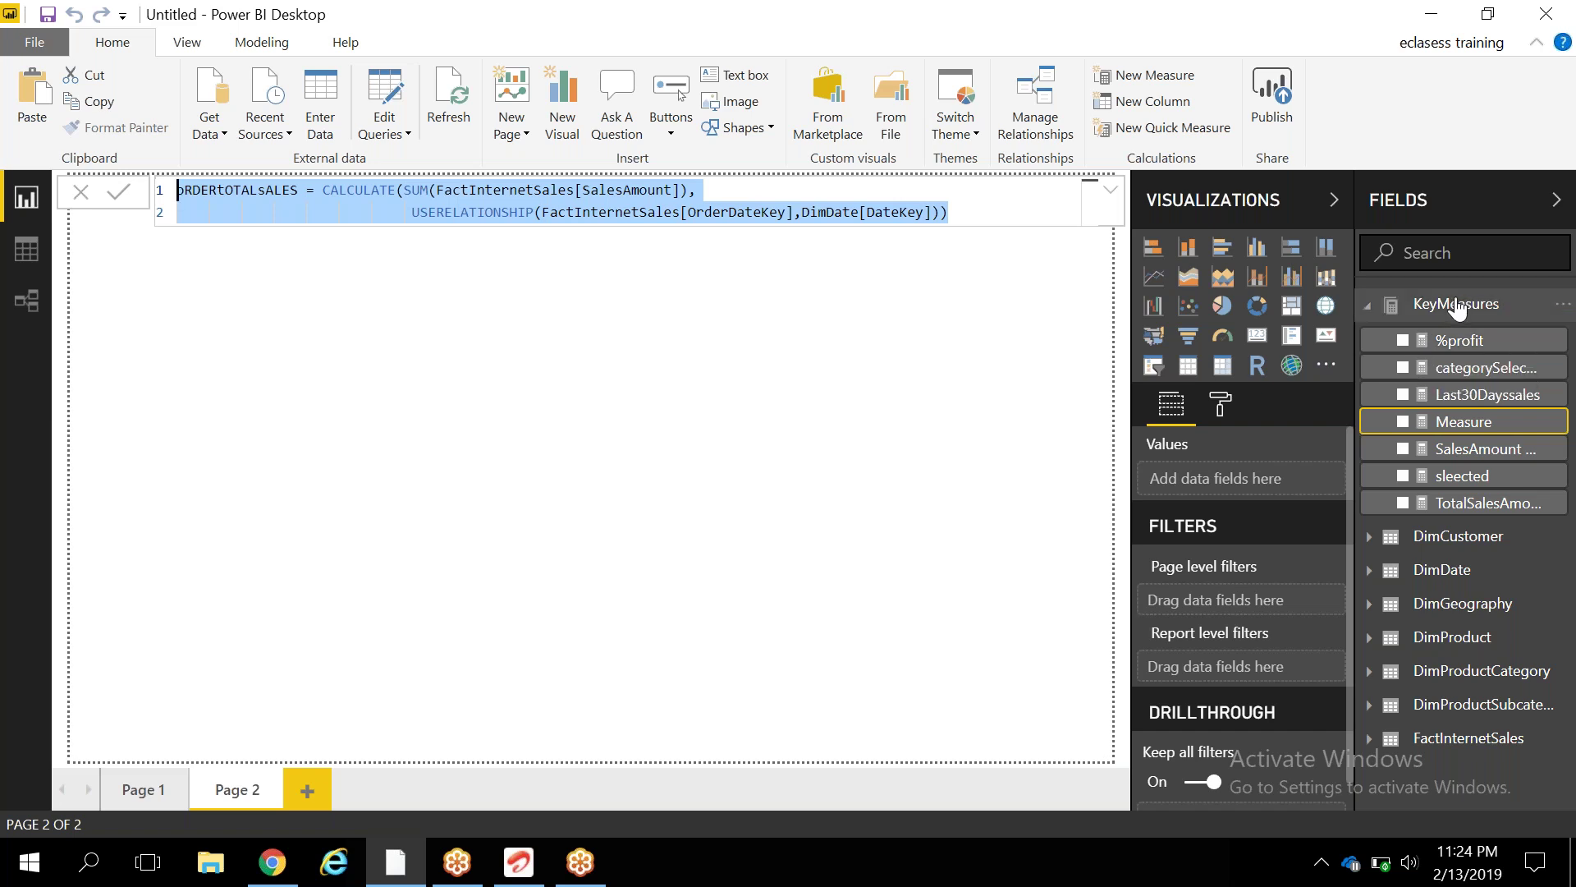
click(1149, 80)
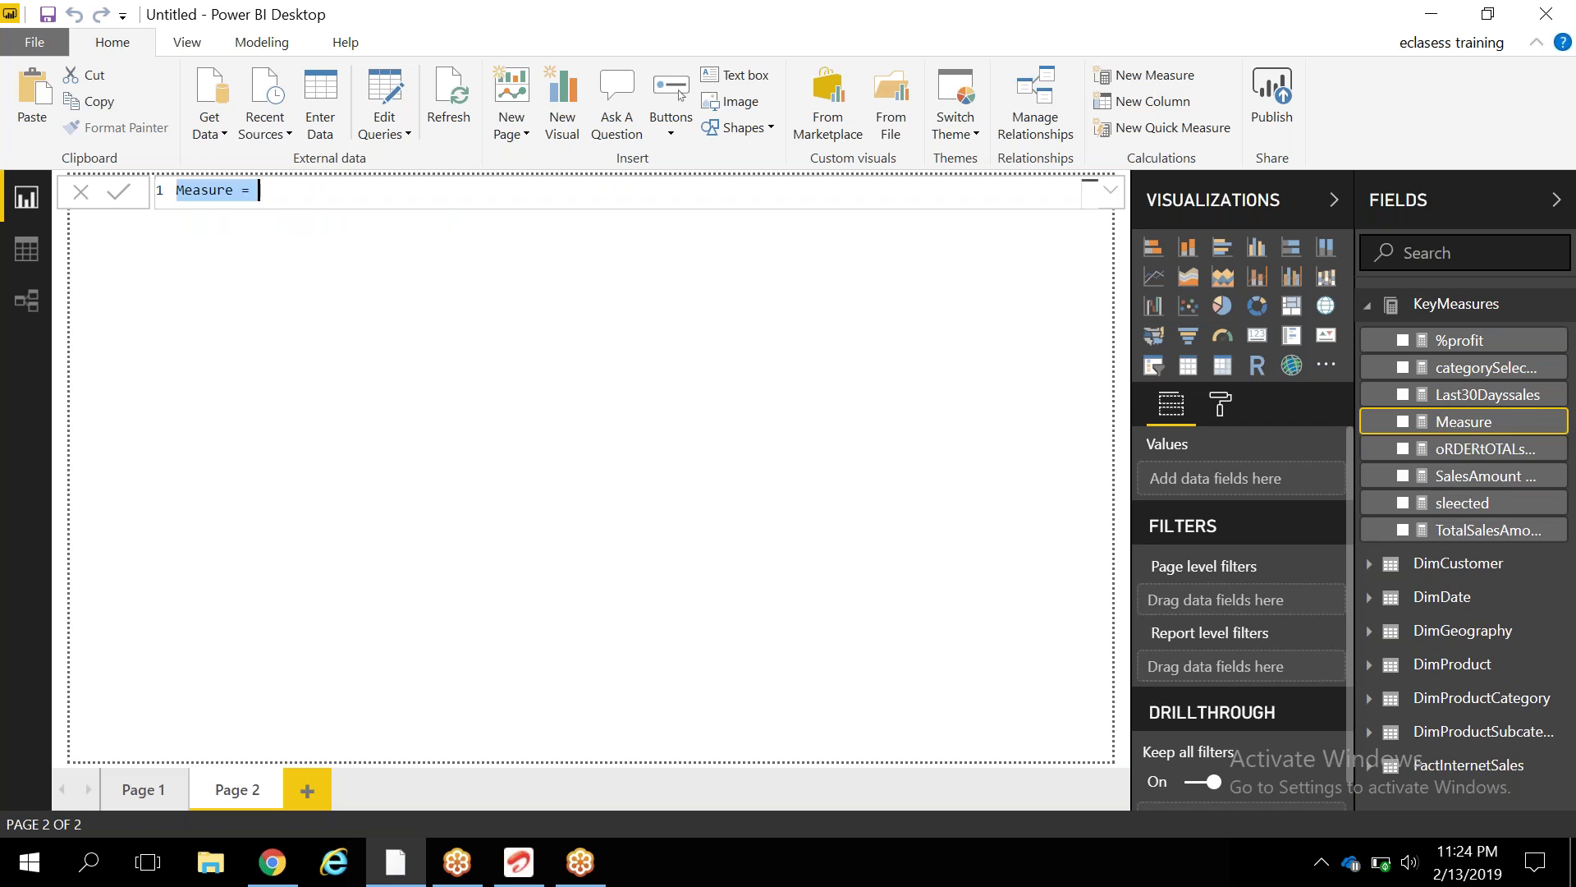
key(ctrl+v)
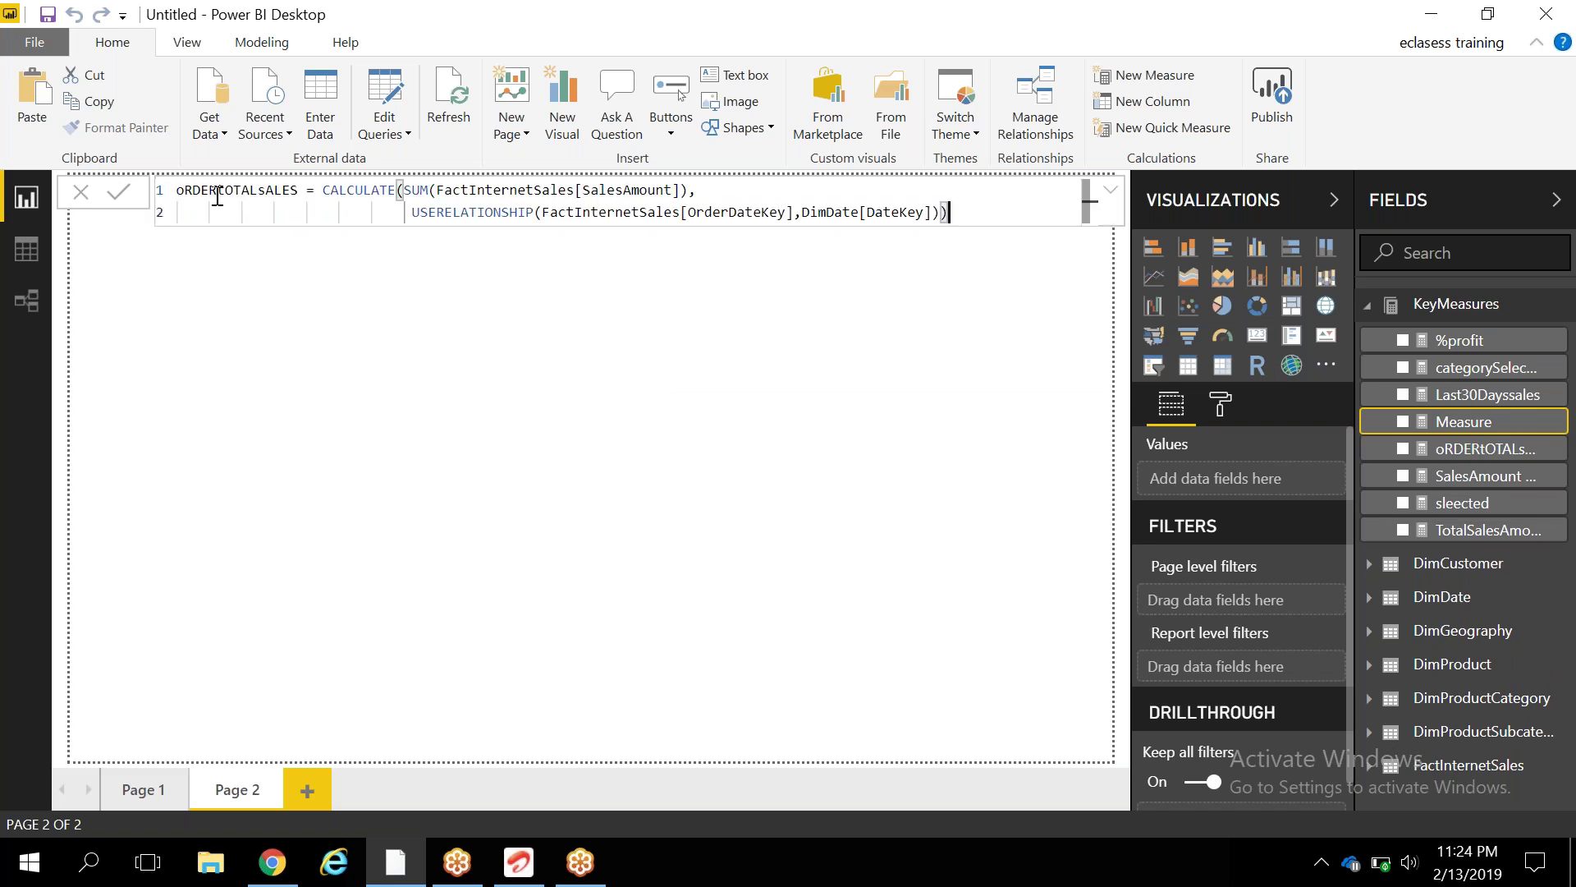
Rename the pasted measure to SHIPDATEtOTALsALES in its formula.
click(218, 190)
key(BackSpace)
key(BackSpace)
key(BackSpace)
key(BackSpace)
key(BackSpace)
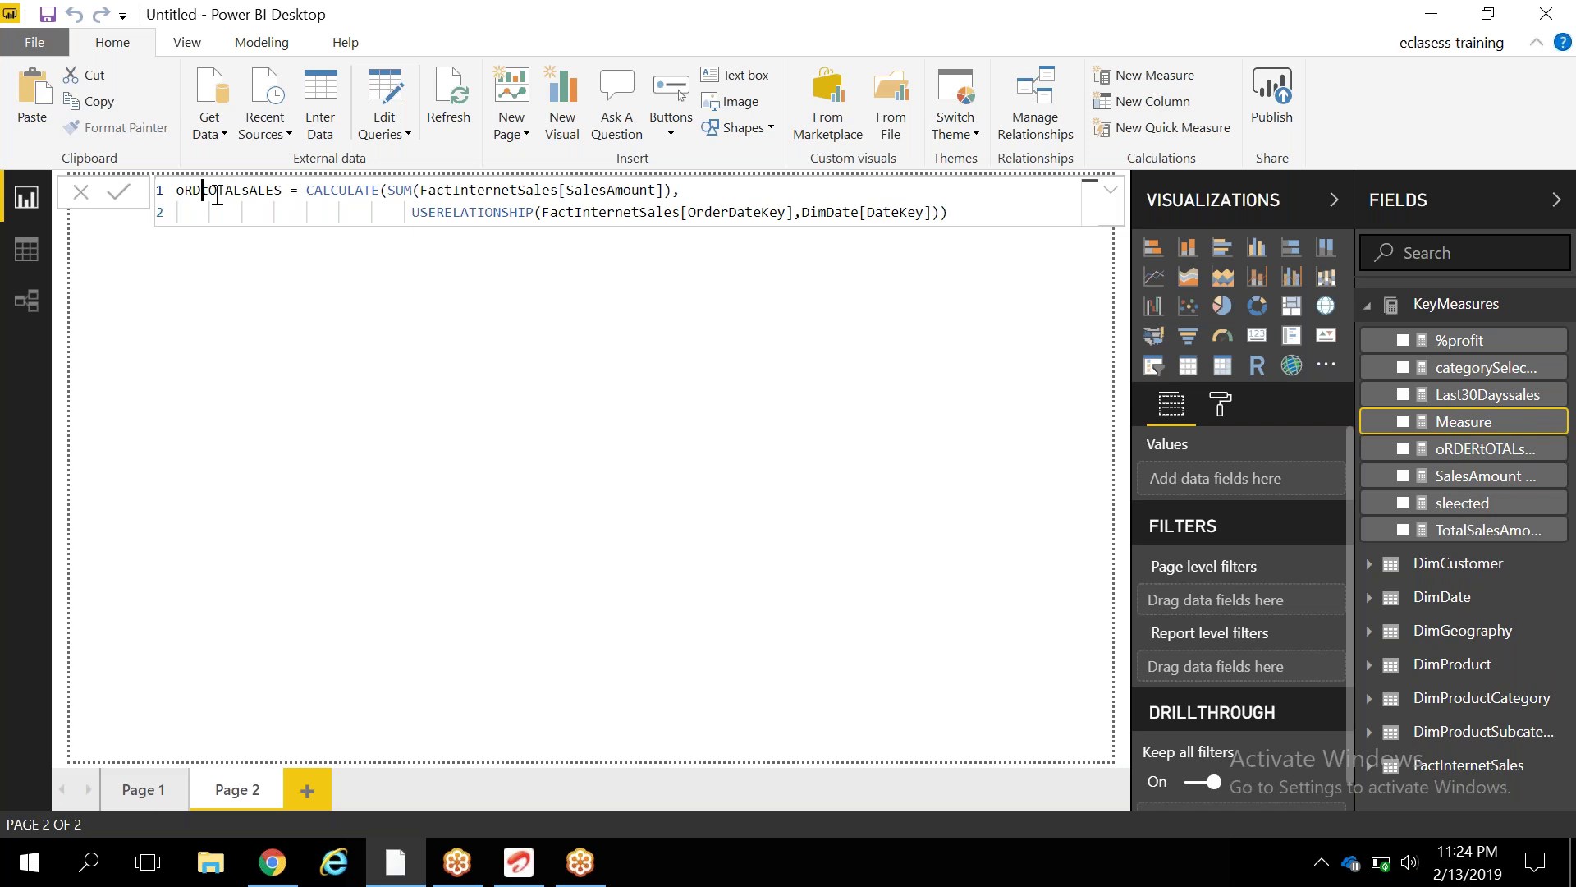
text(SHIPDAT)
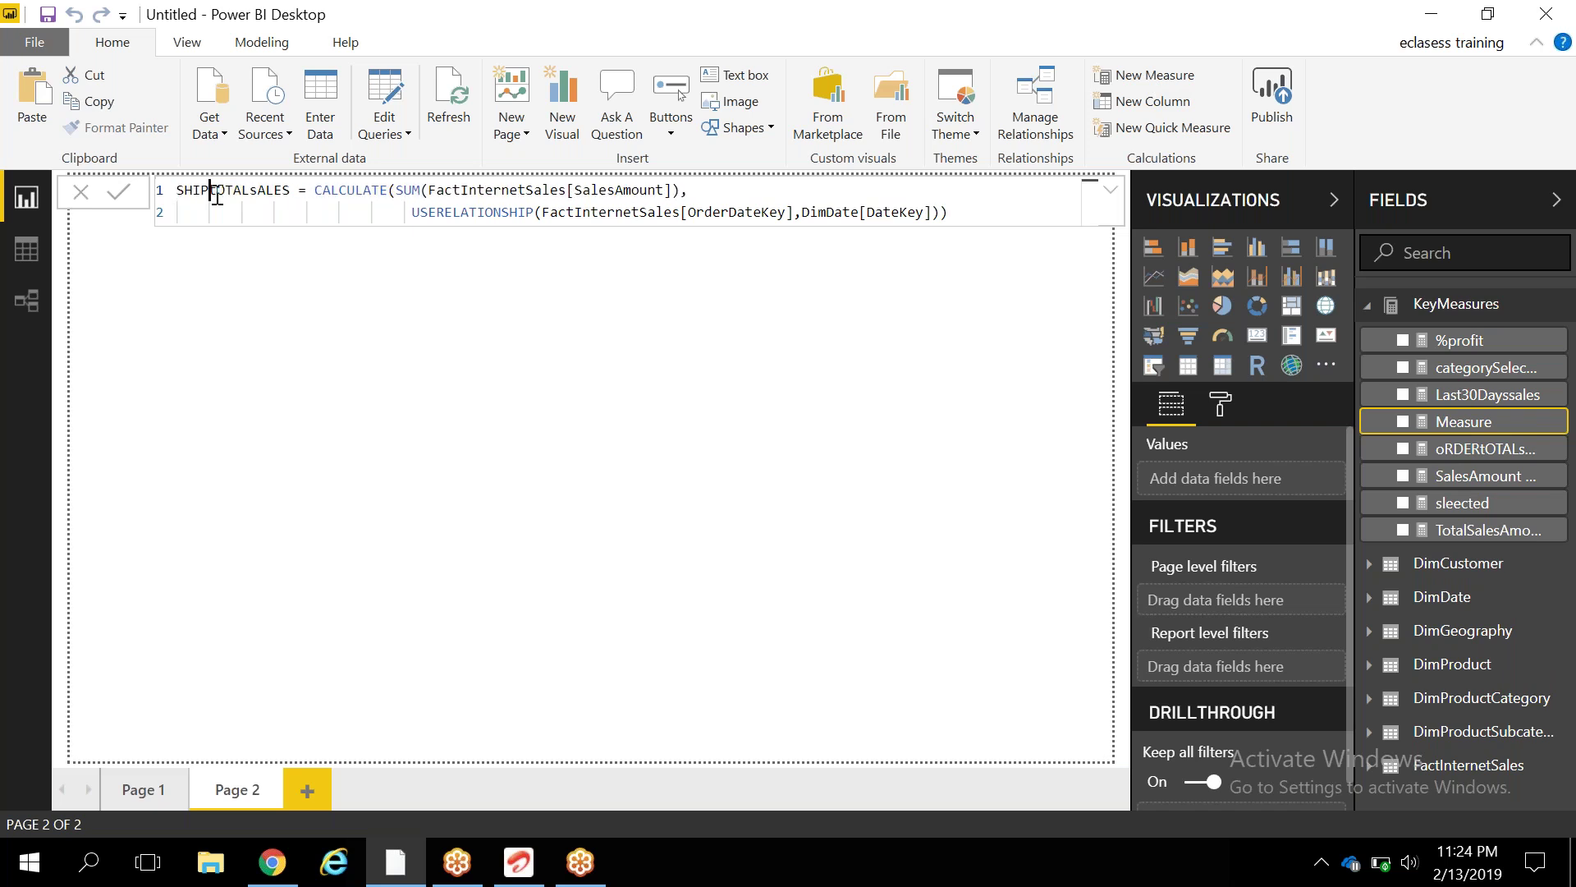
text(E)
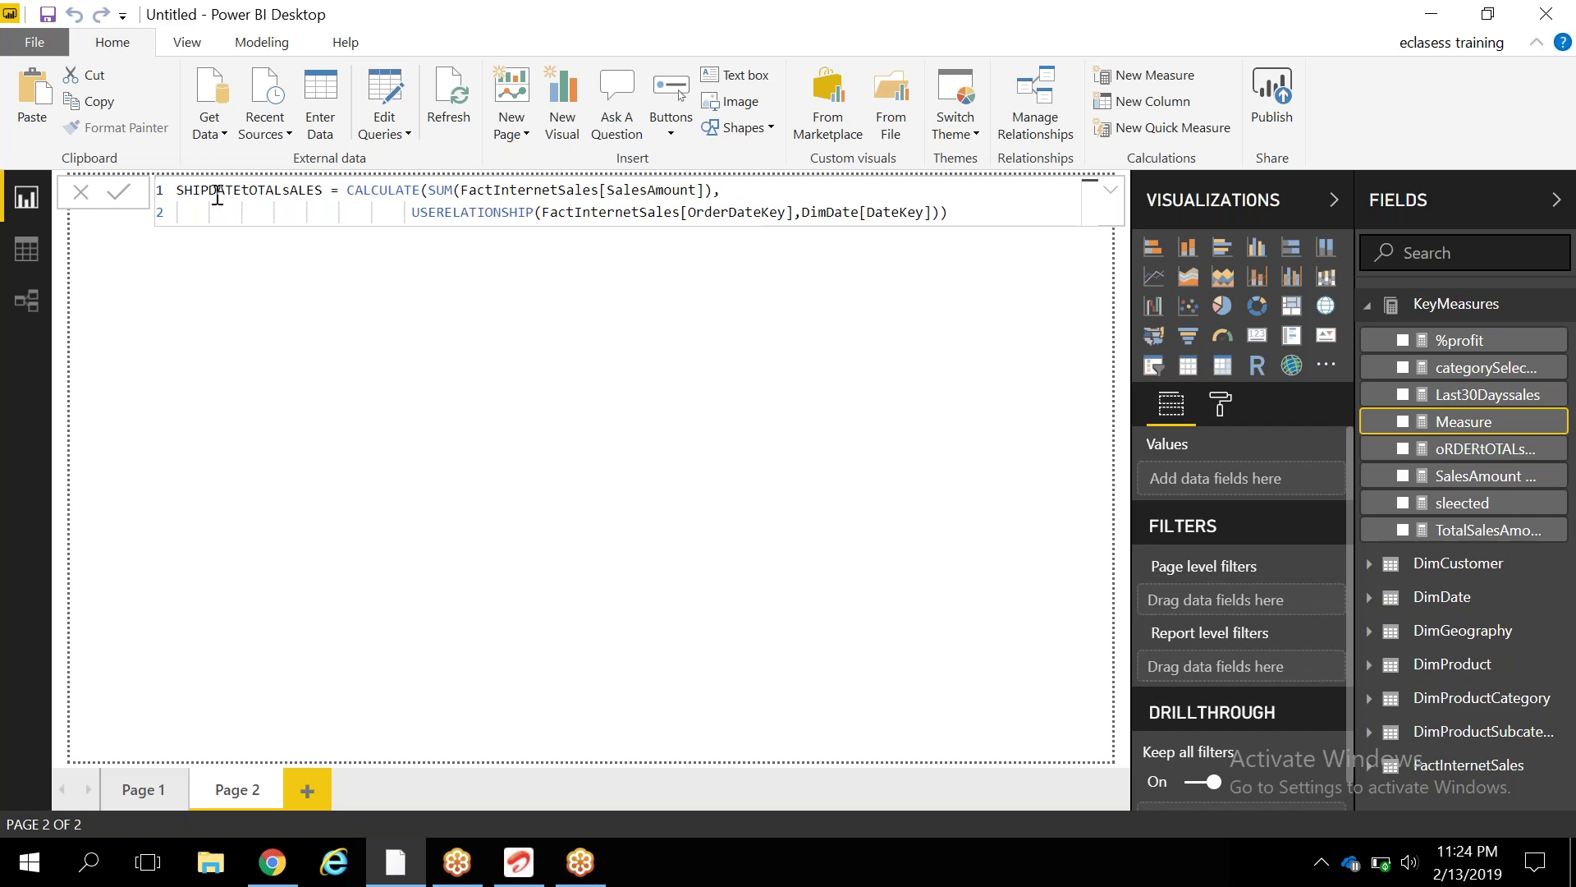
Replace OrderDateKey with SHIPDateKey as the first USERELATIONSHIP column and commit the SHIPDATEtOTALsALES measure.
click(730, 212)
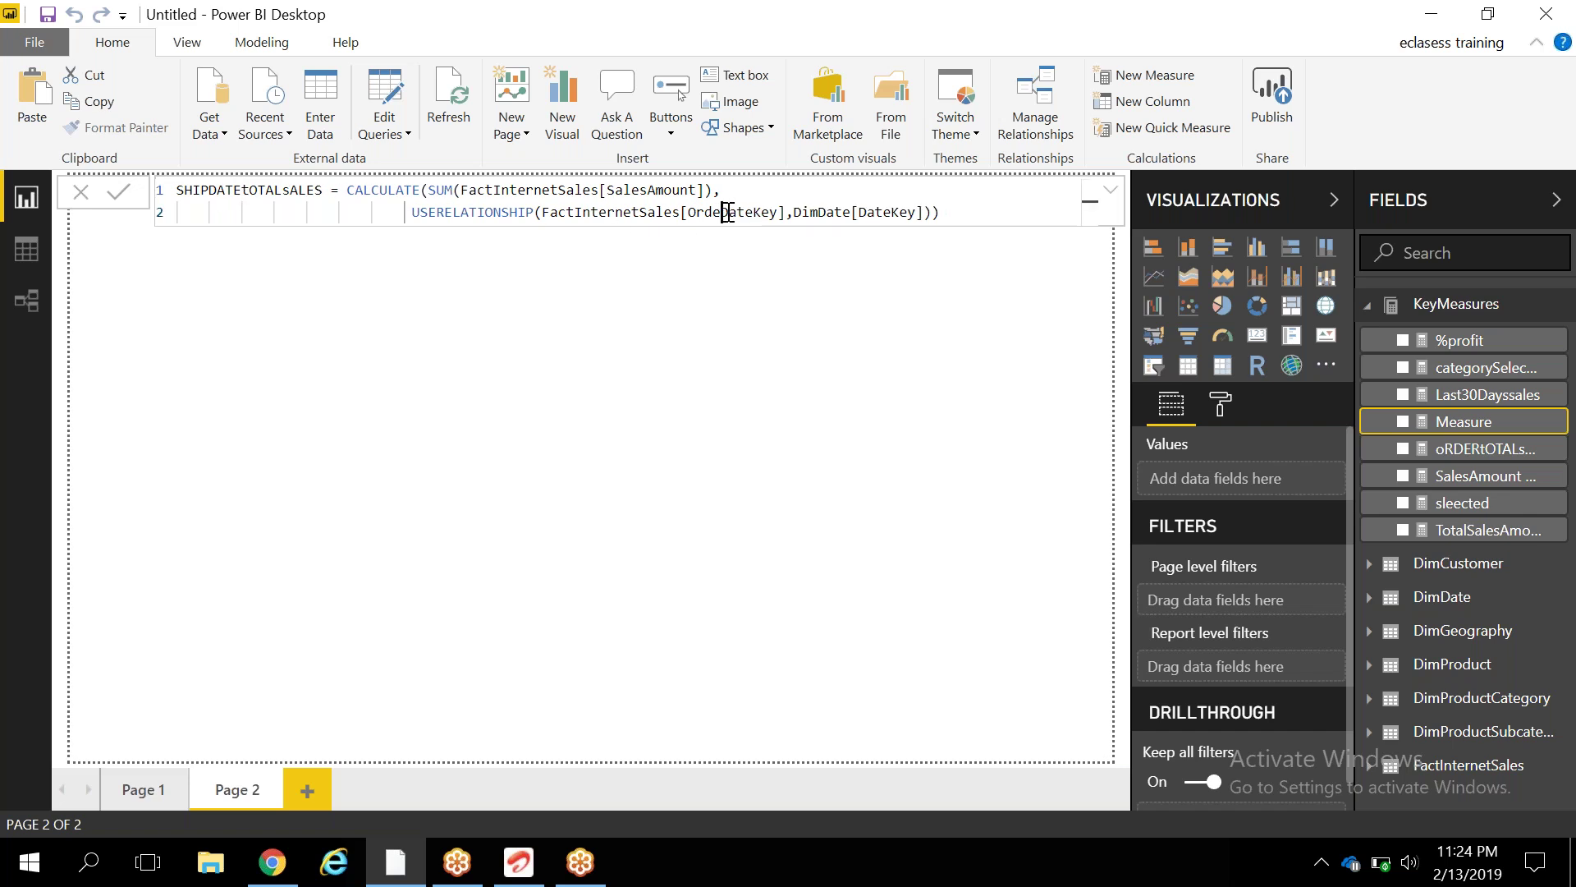
key(BackSpace)
key(BackSpace)
key(BackSpace)
key(BackSpace)
key(BackSpace)
text(SHIP)
key(Down)
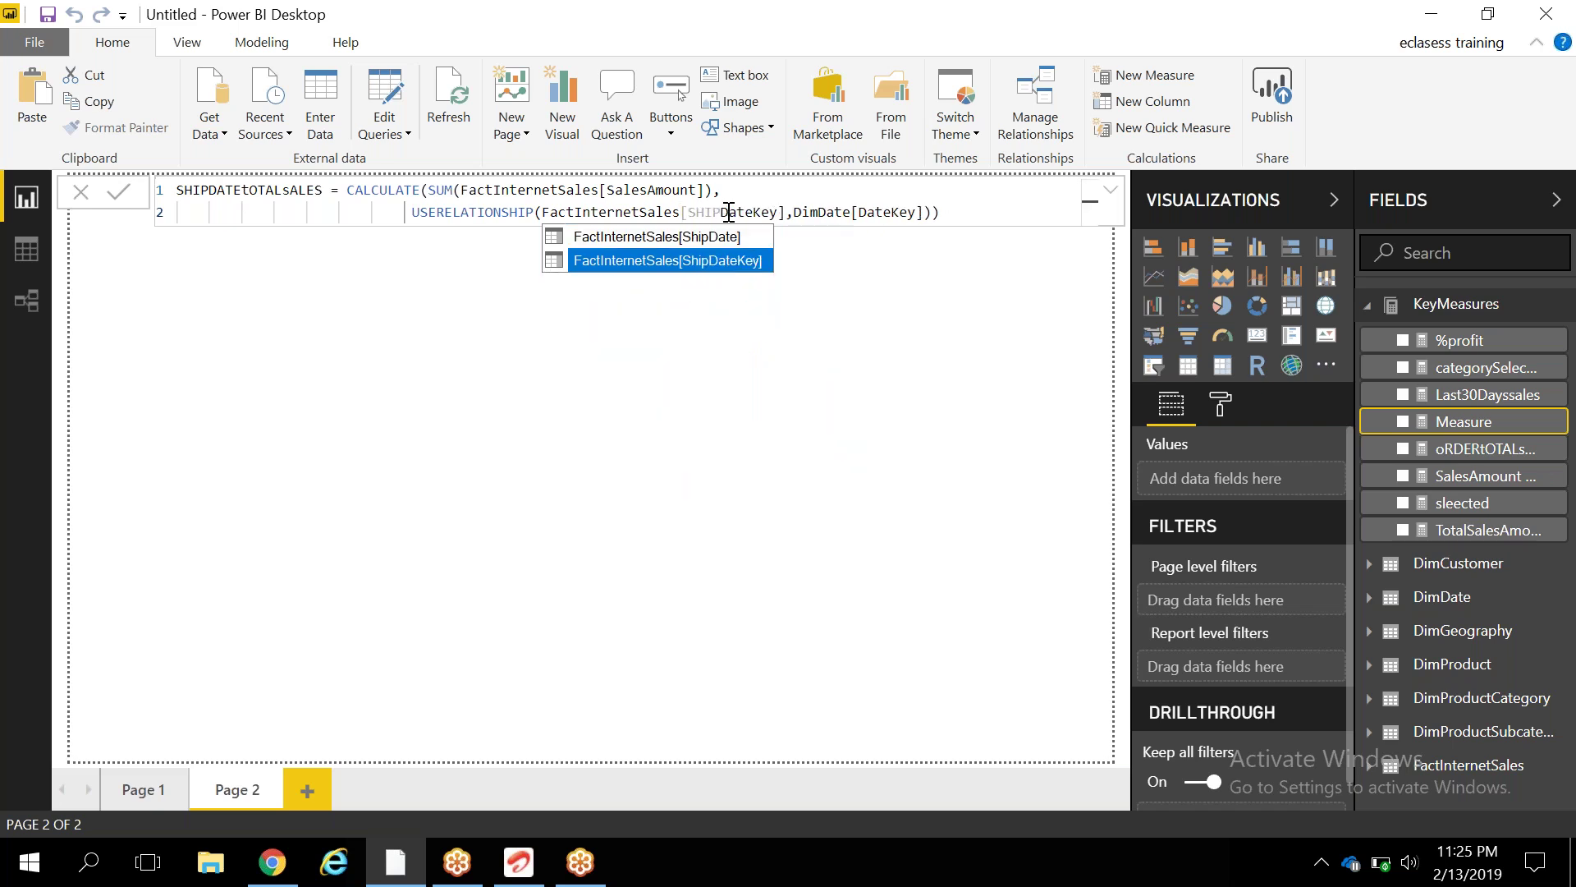
click(959, 211)
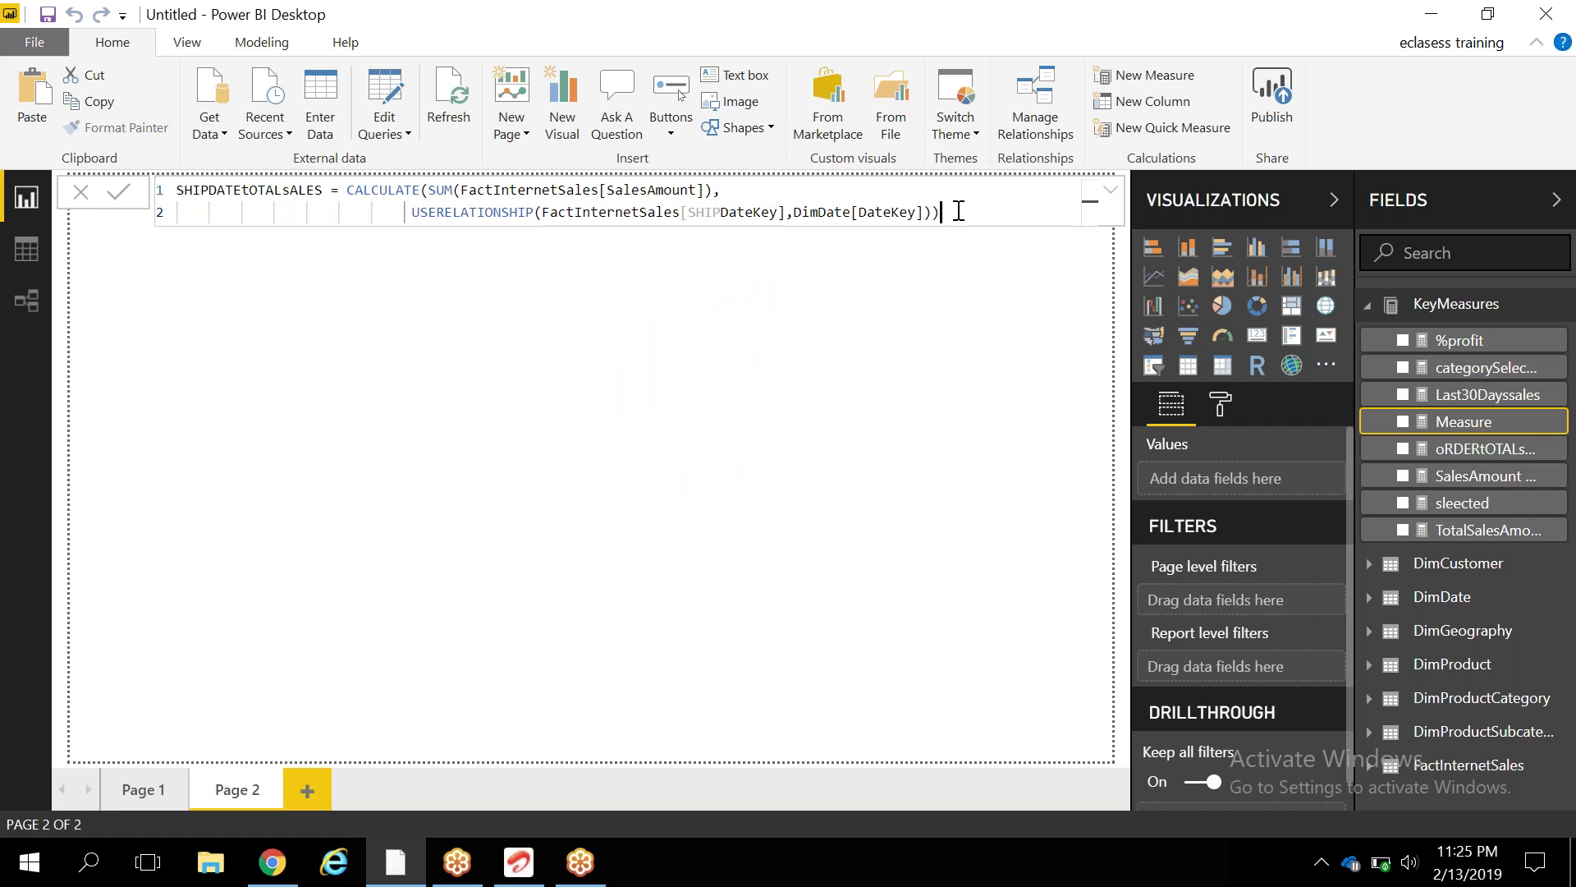
key(Return)
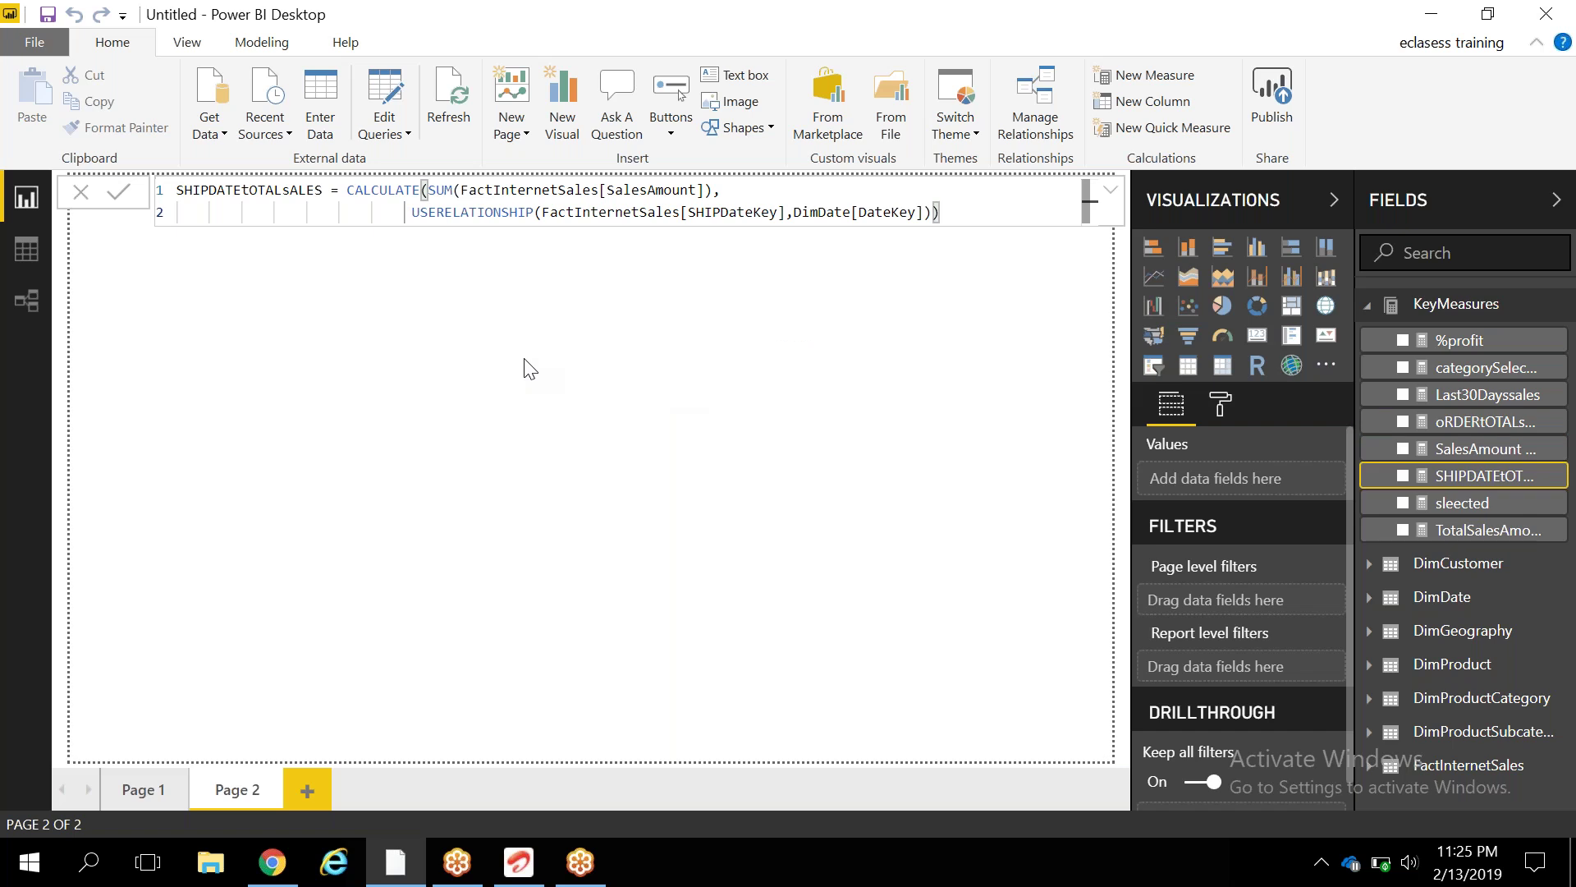
click(753, 407)
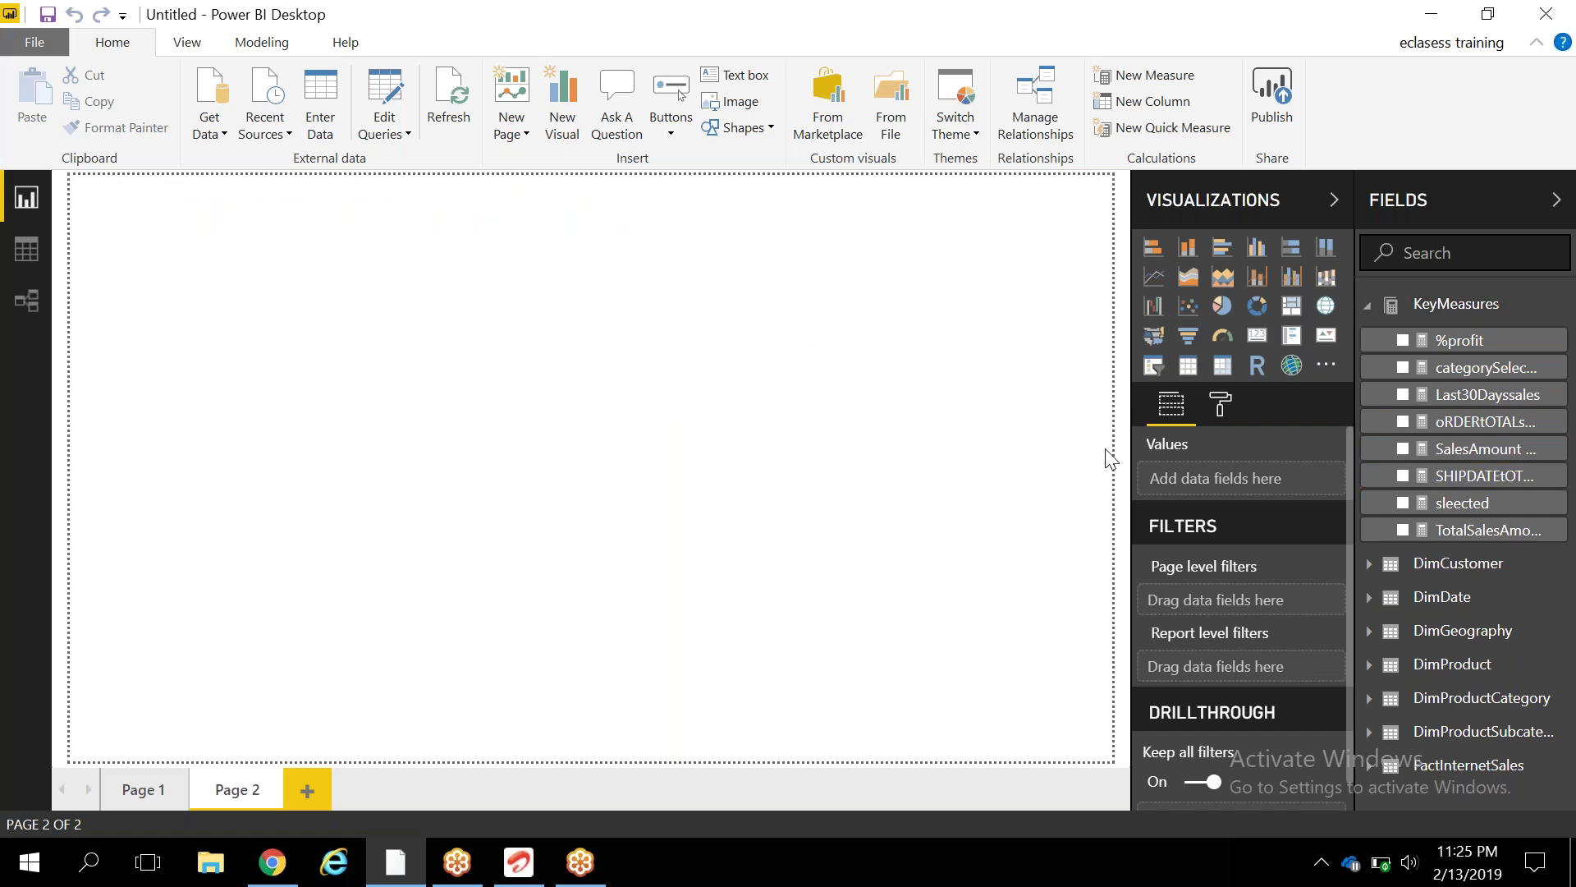
Create a clustered column chart of SHIPDATEtOTALsALES with CalendarYear on the axis, and stretch it to the full page height.
click(1403, 476)
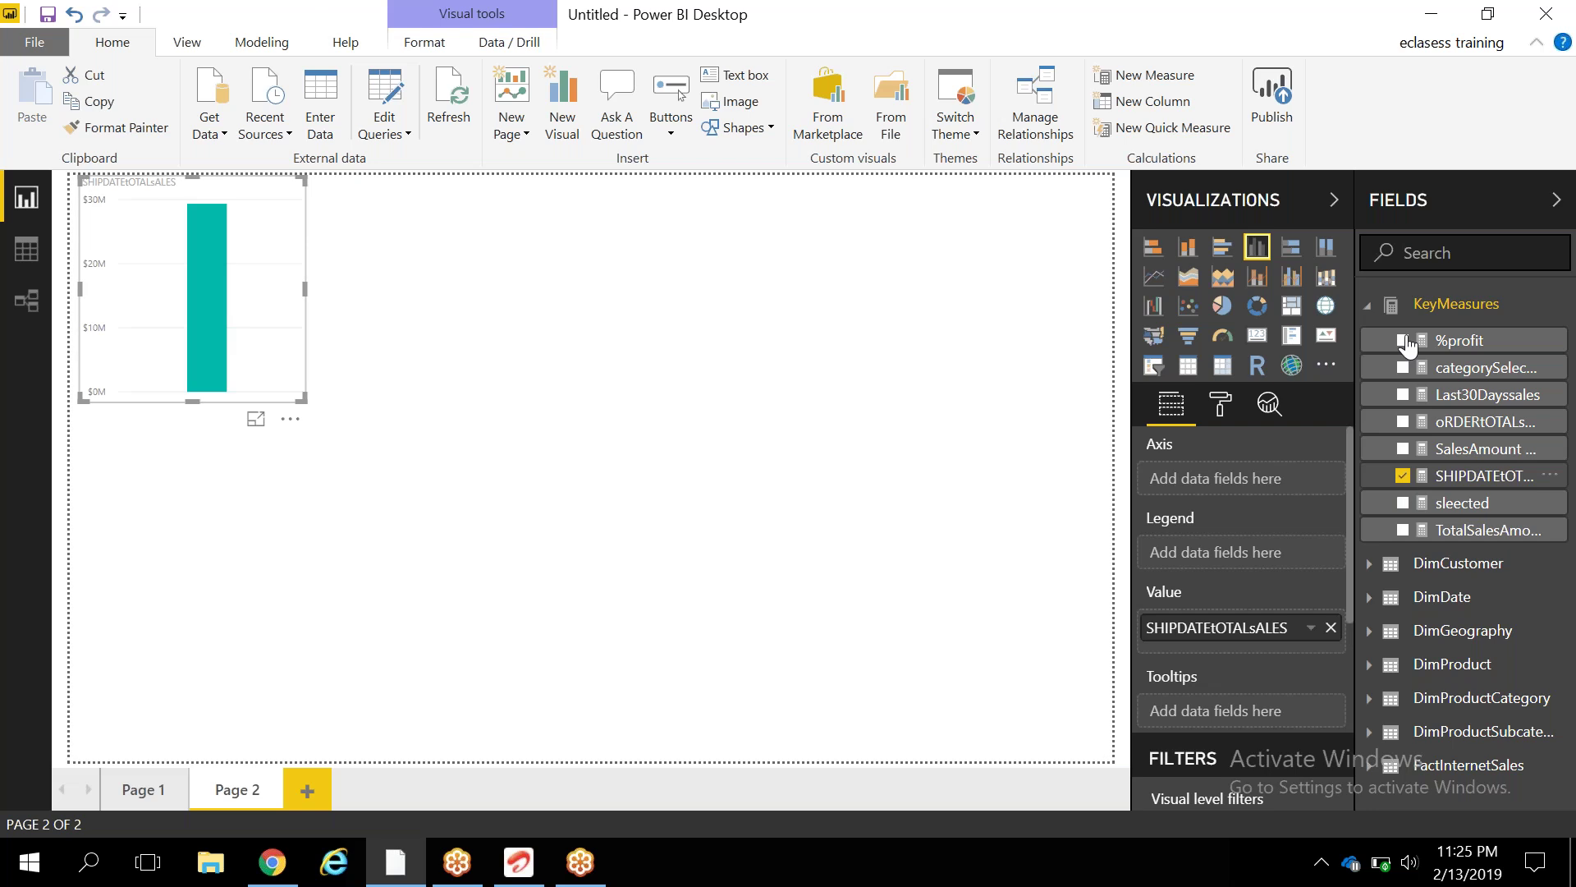
text(CALE)
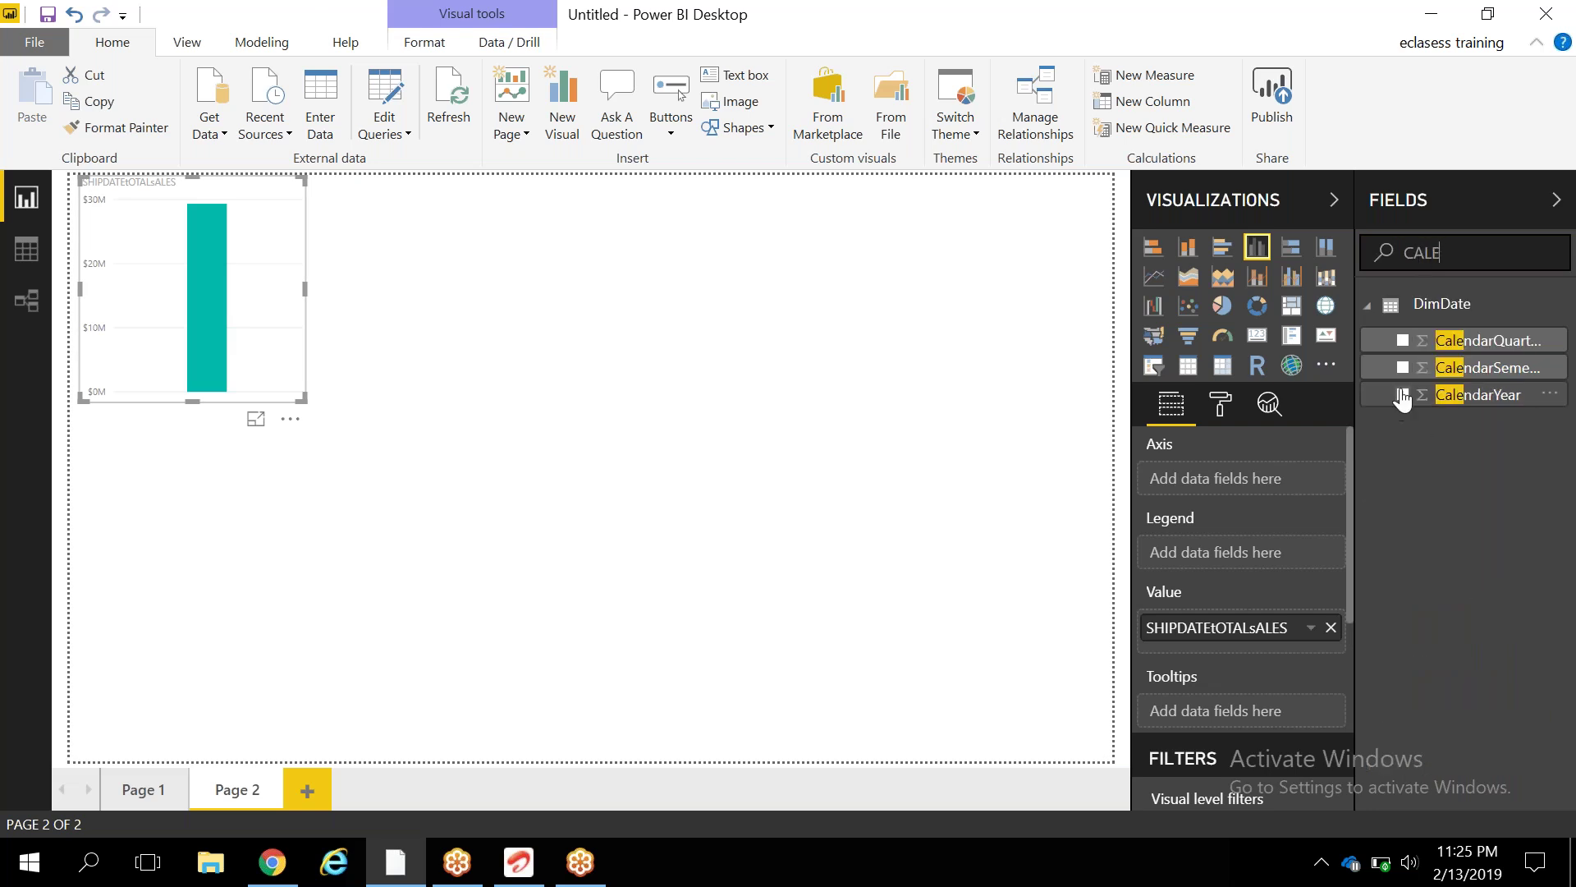
click(1403, 397)
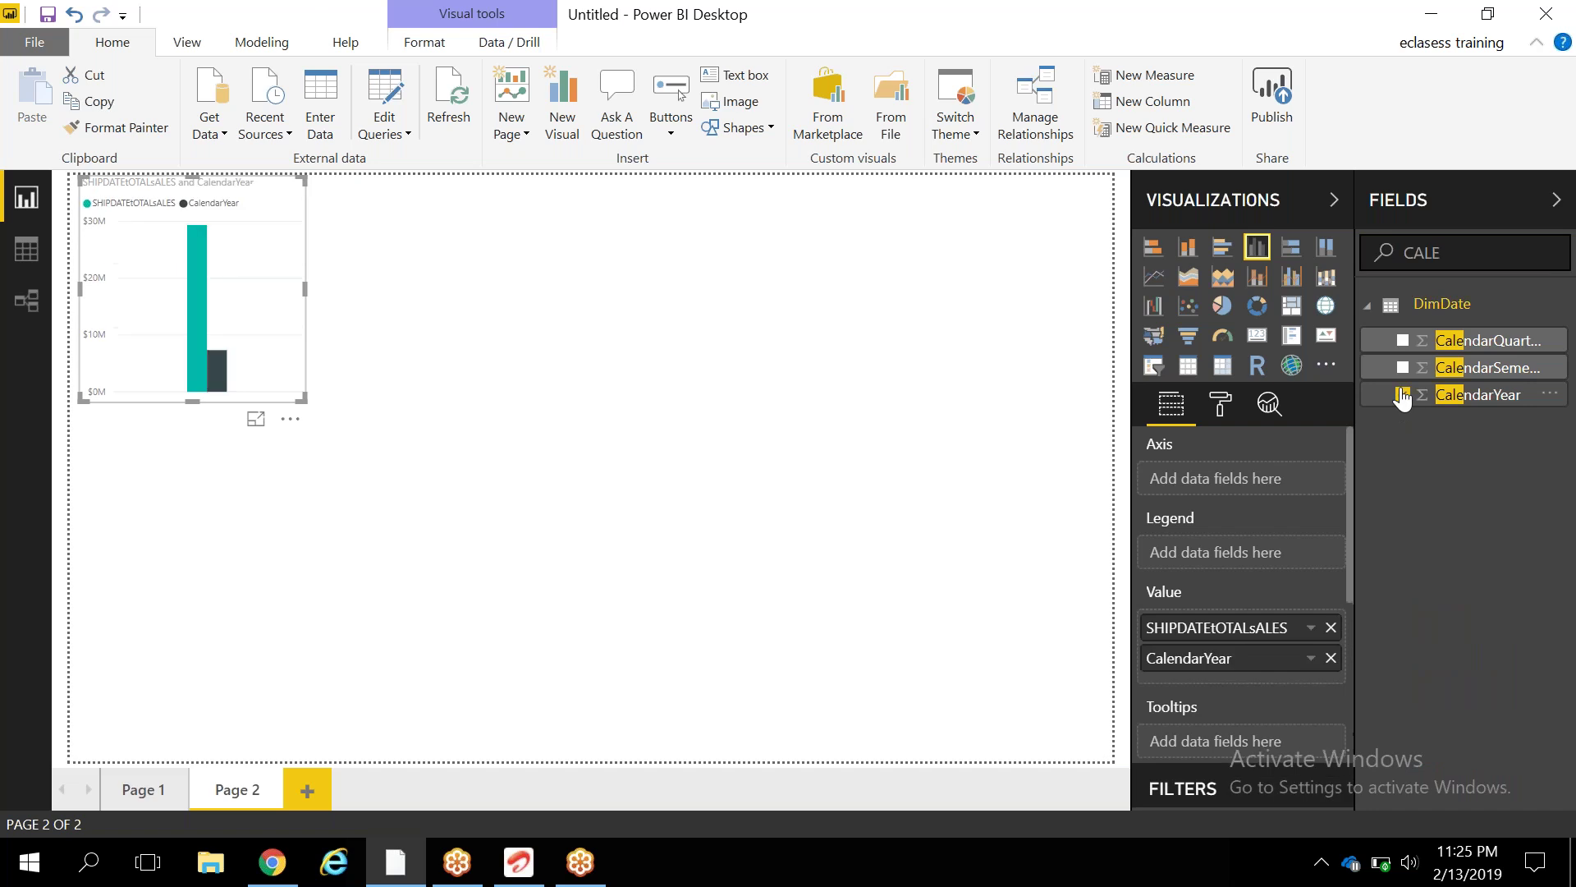
drag(1189, 666, 1190, 478)
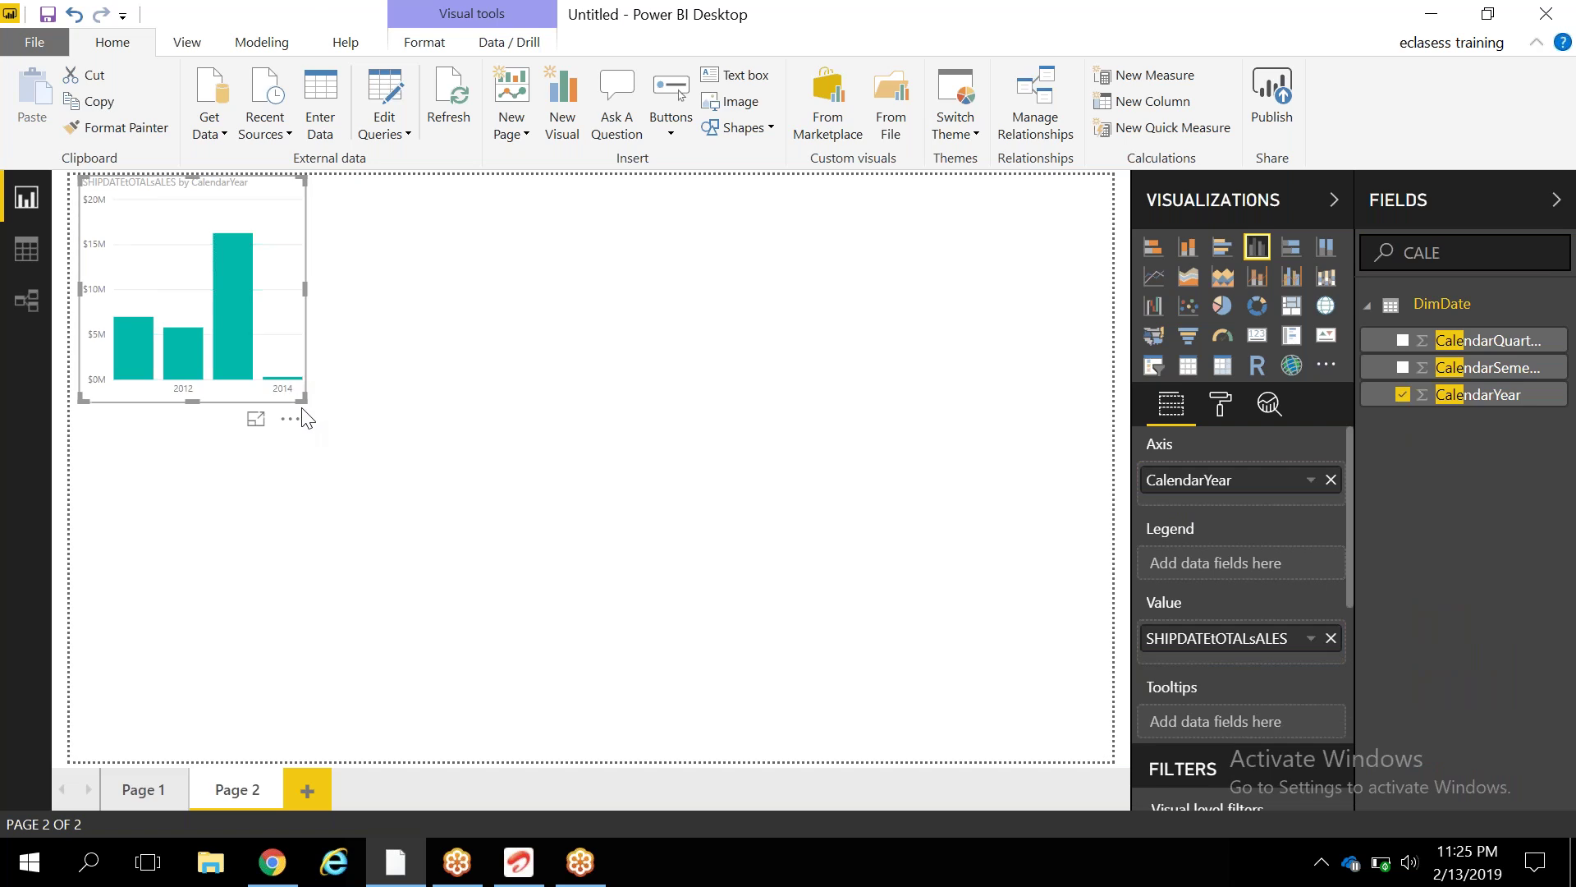
drag(304, 398, 337, 767)
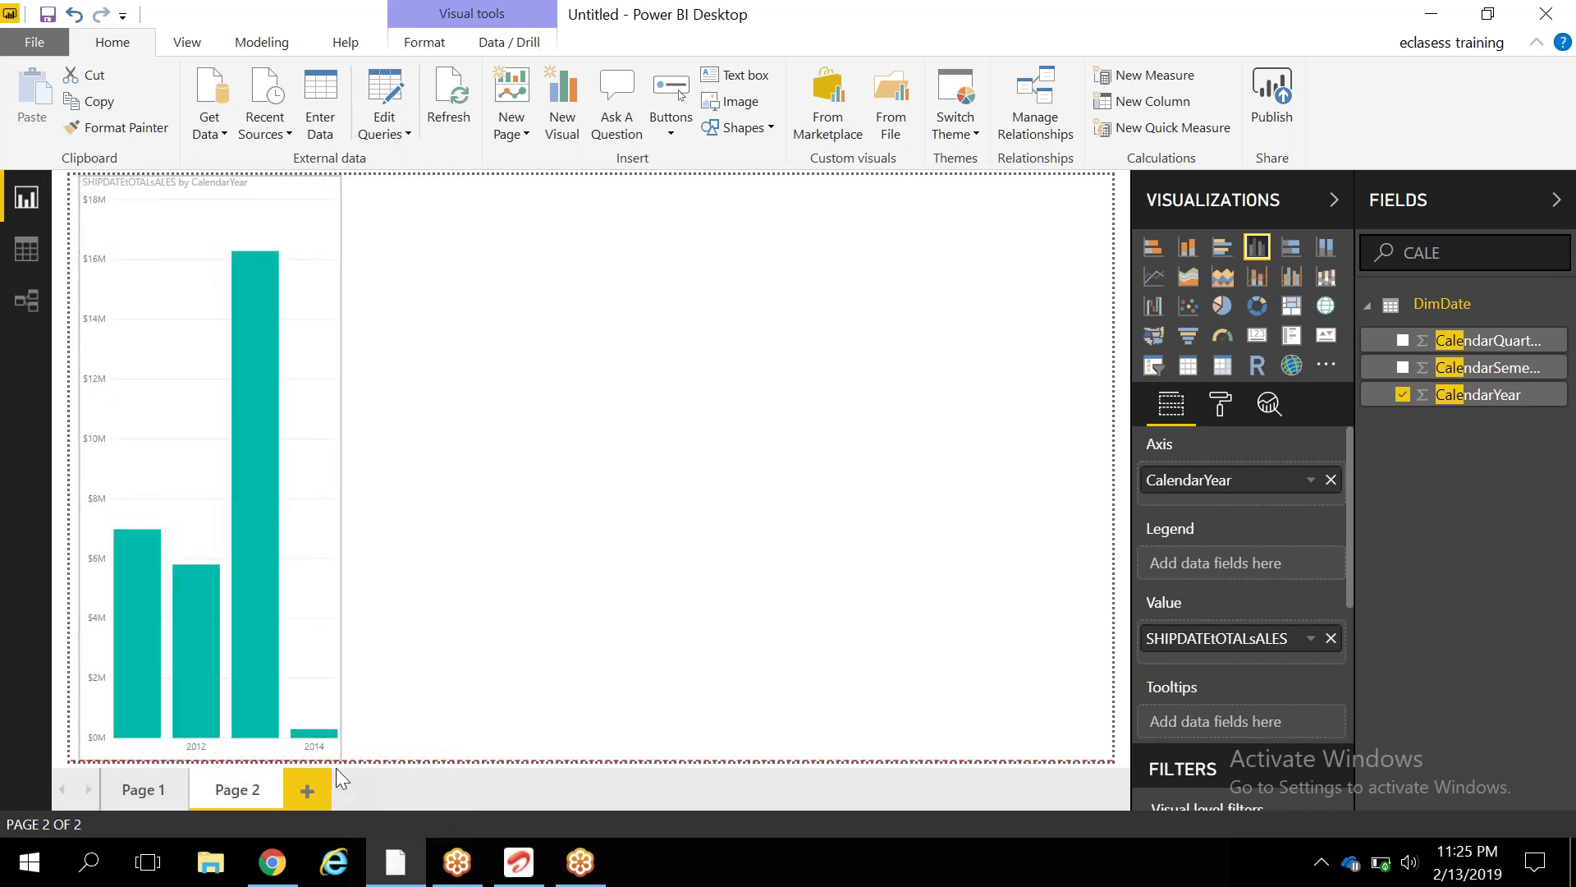
click(266, 210)
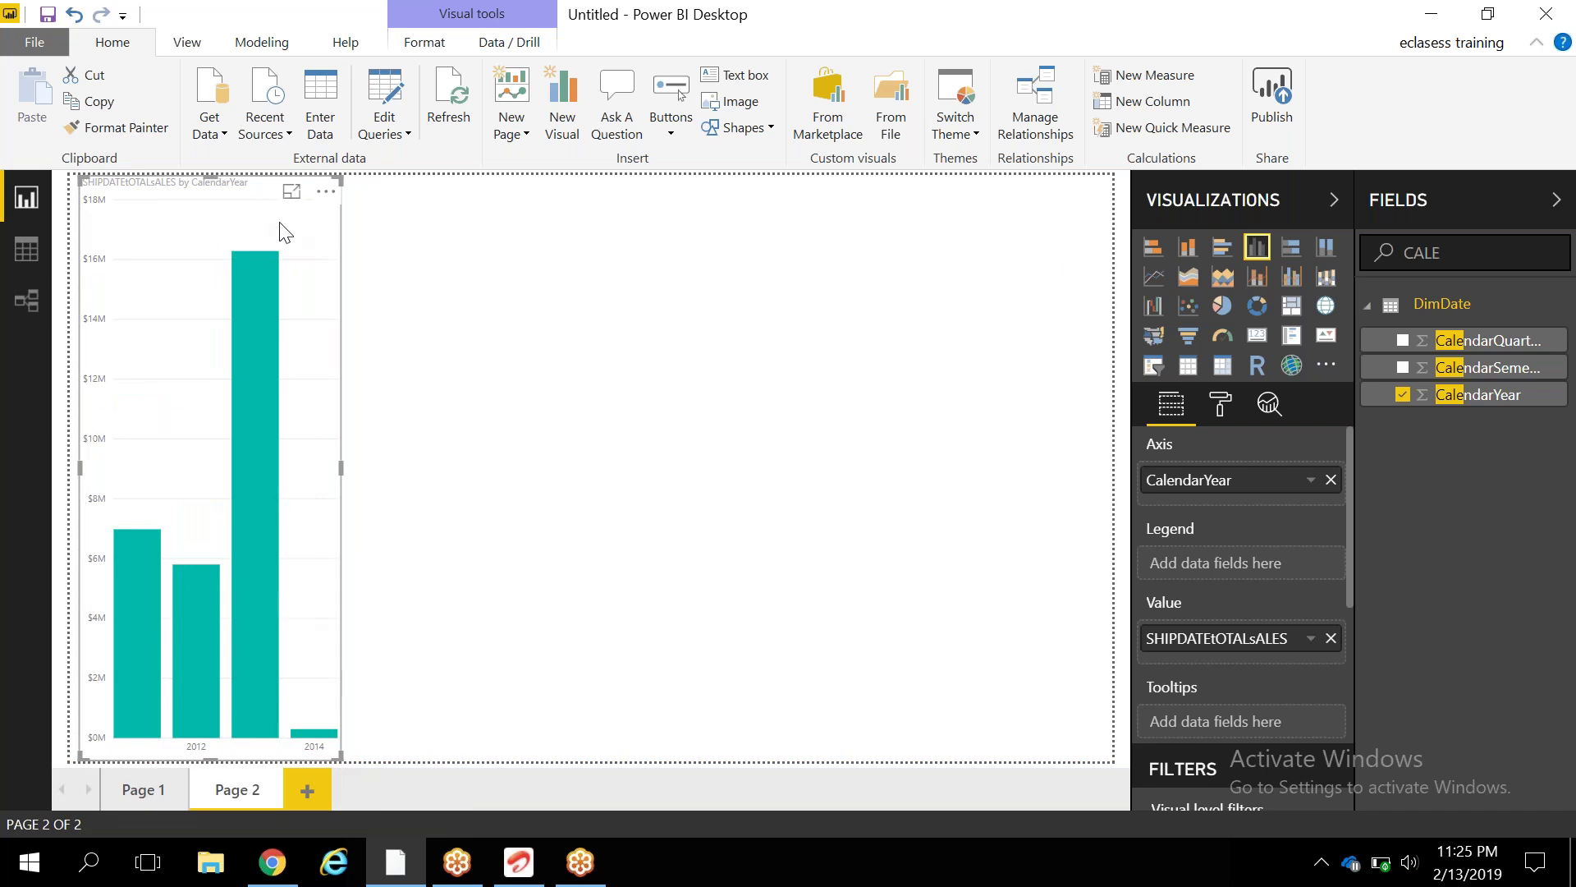
Add oRDERtOTALsALES and TotalSalesAmount to the chart's values and widen the chart to fill the page.
double_click(1495, 254)
key(BackSpace)
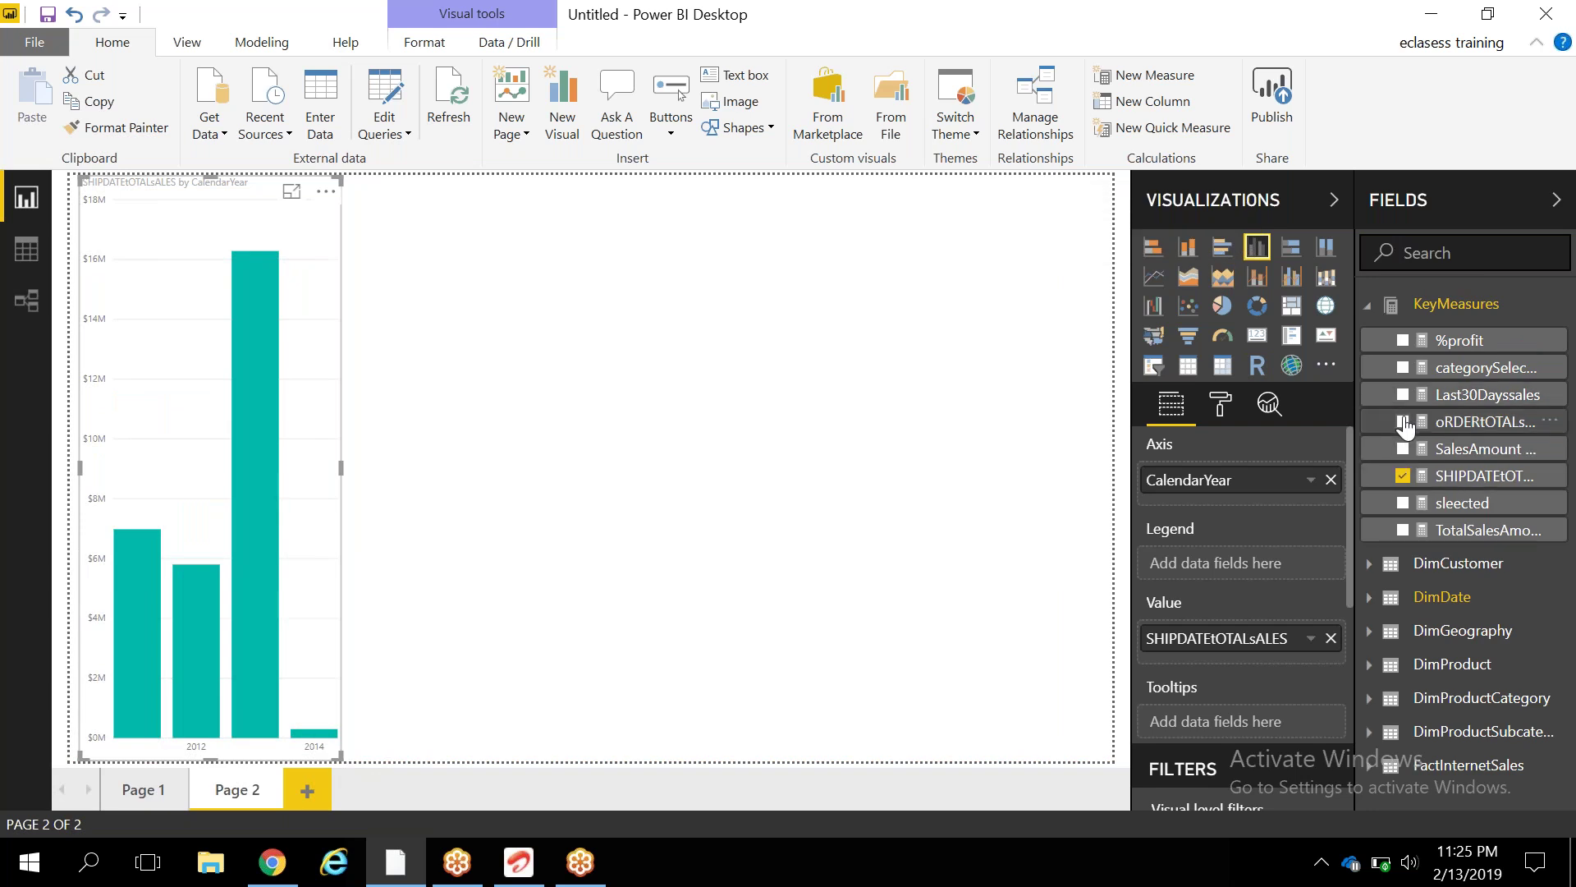
click(1404, 422)
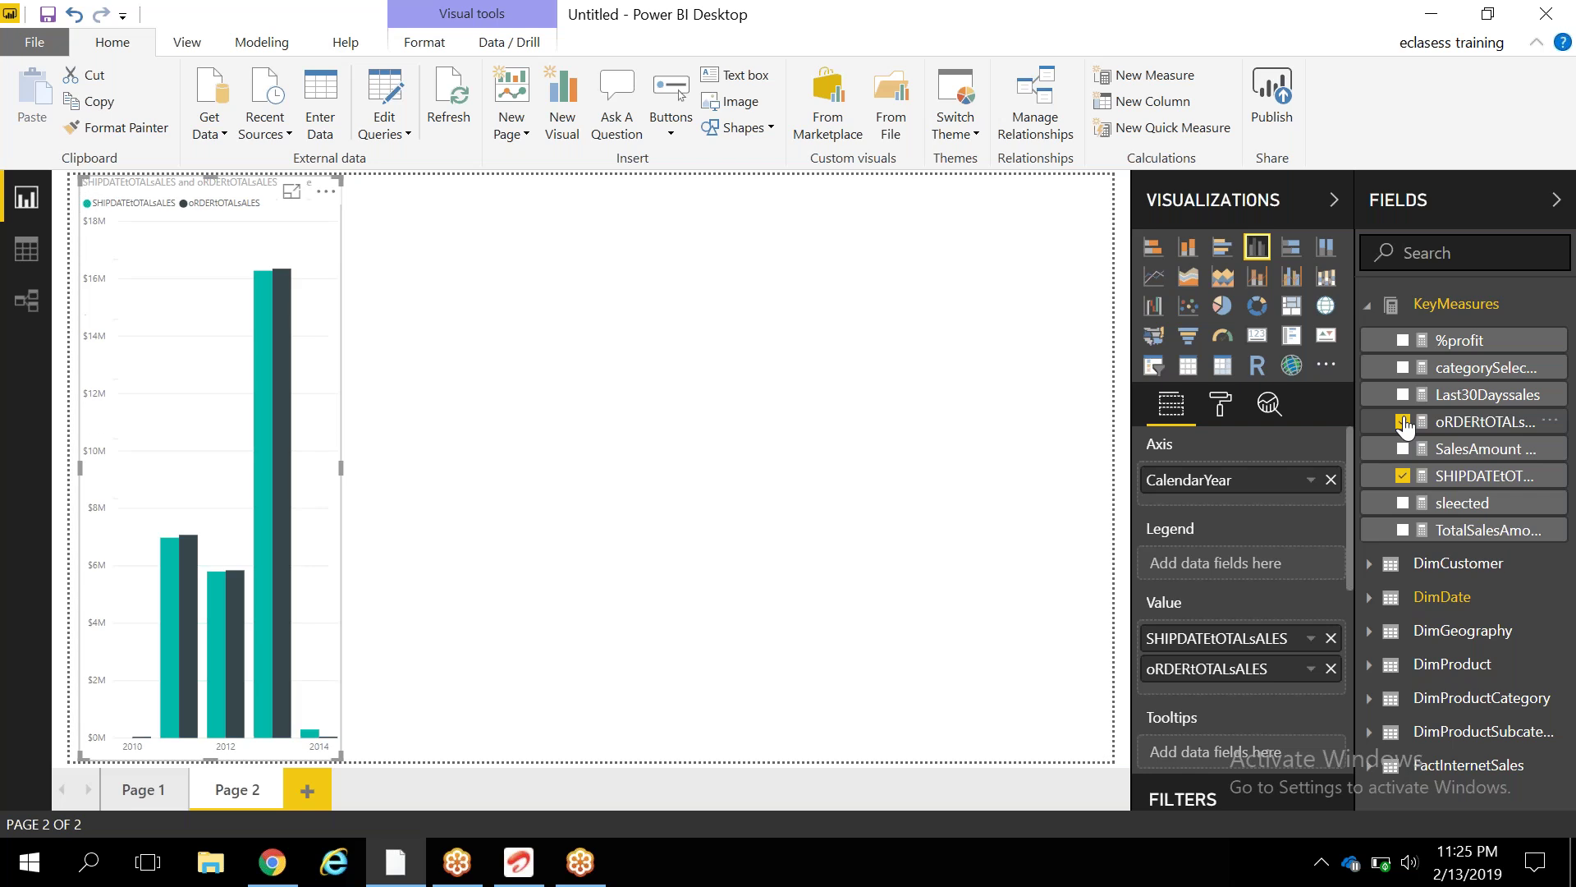
click(1404, 532)
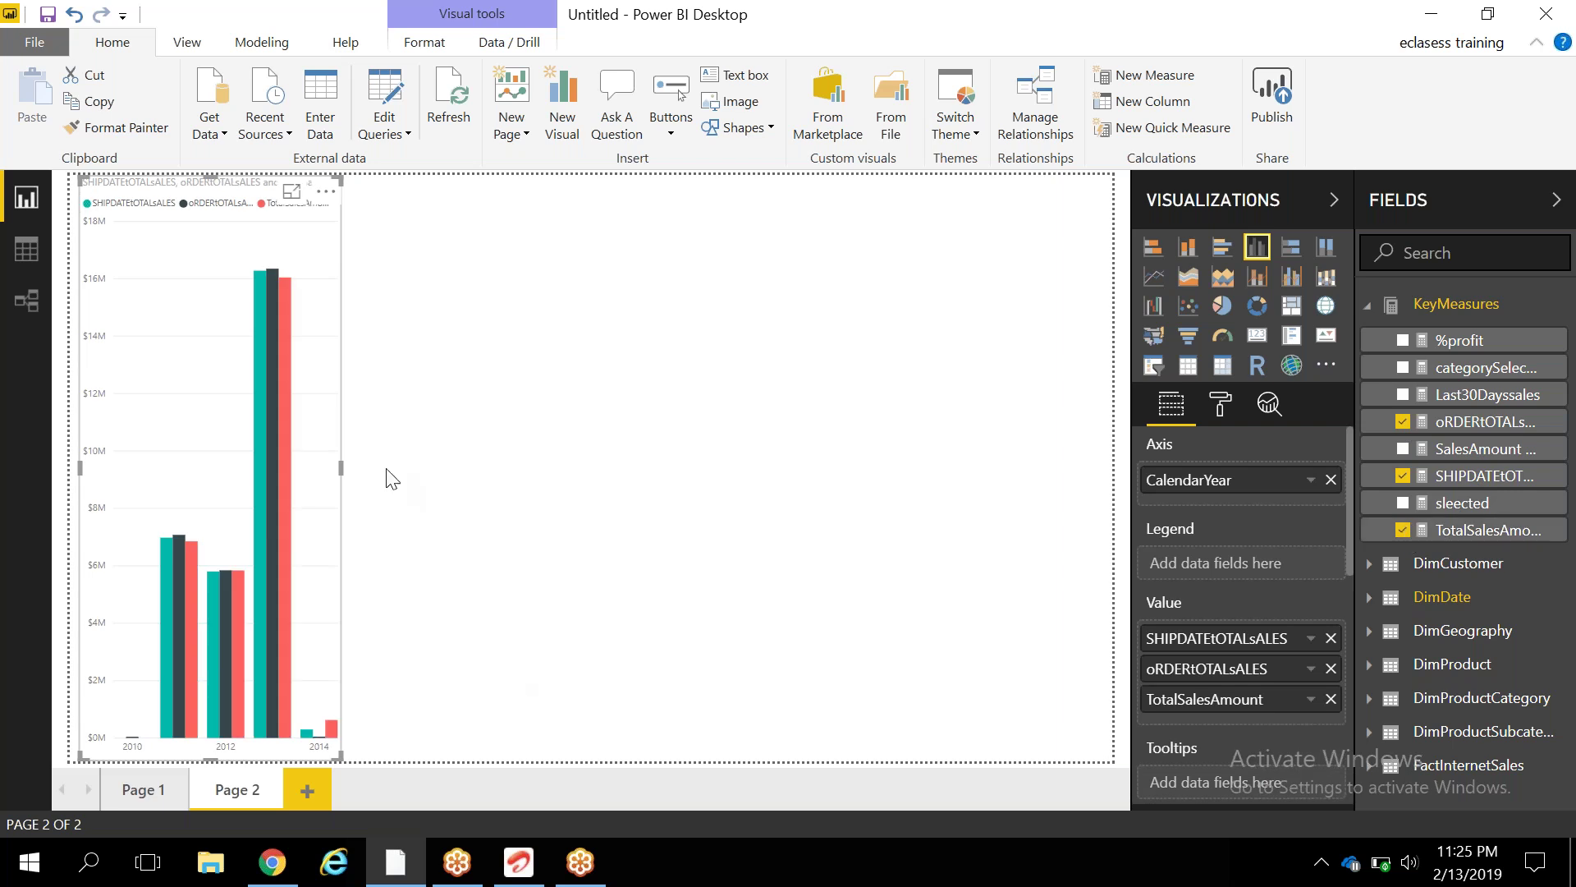
drag(342, 468, 1125, 595)
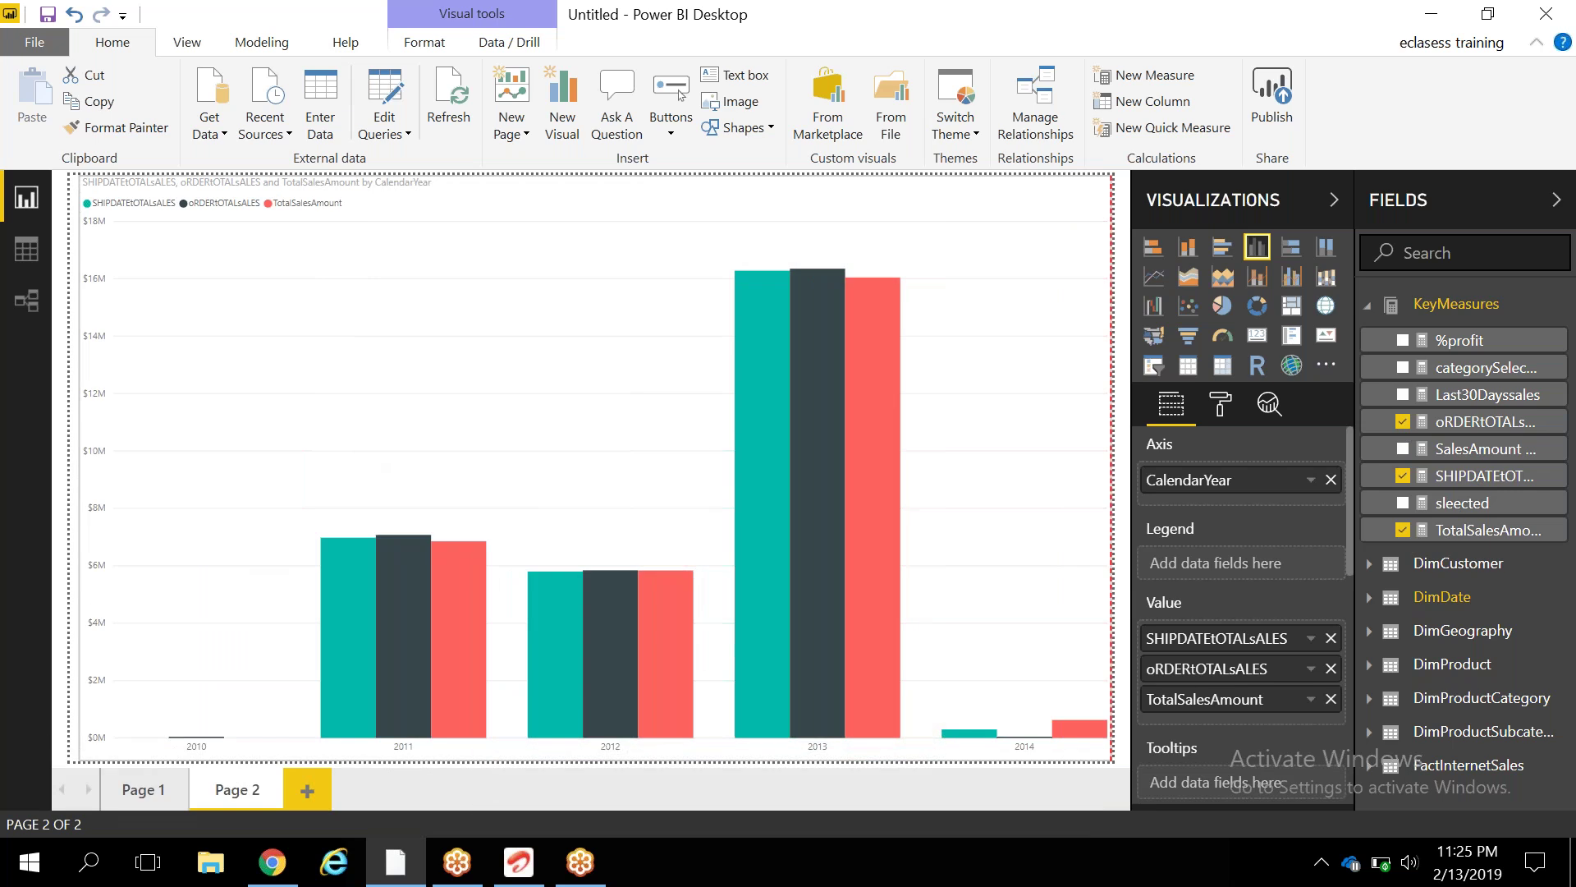
Compare the three measures' 2011 columns in the chart and review the relationships between DimDate and FactInternetSales in the model.
mouse_move(332, 601)
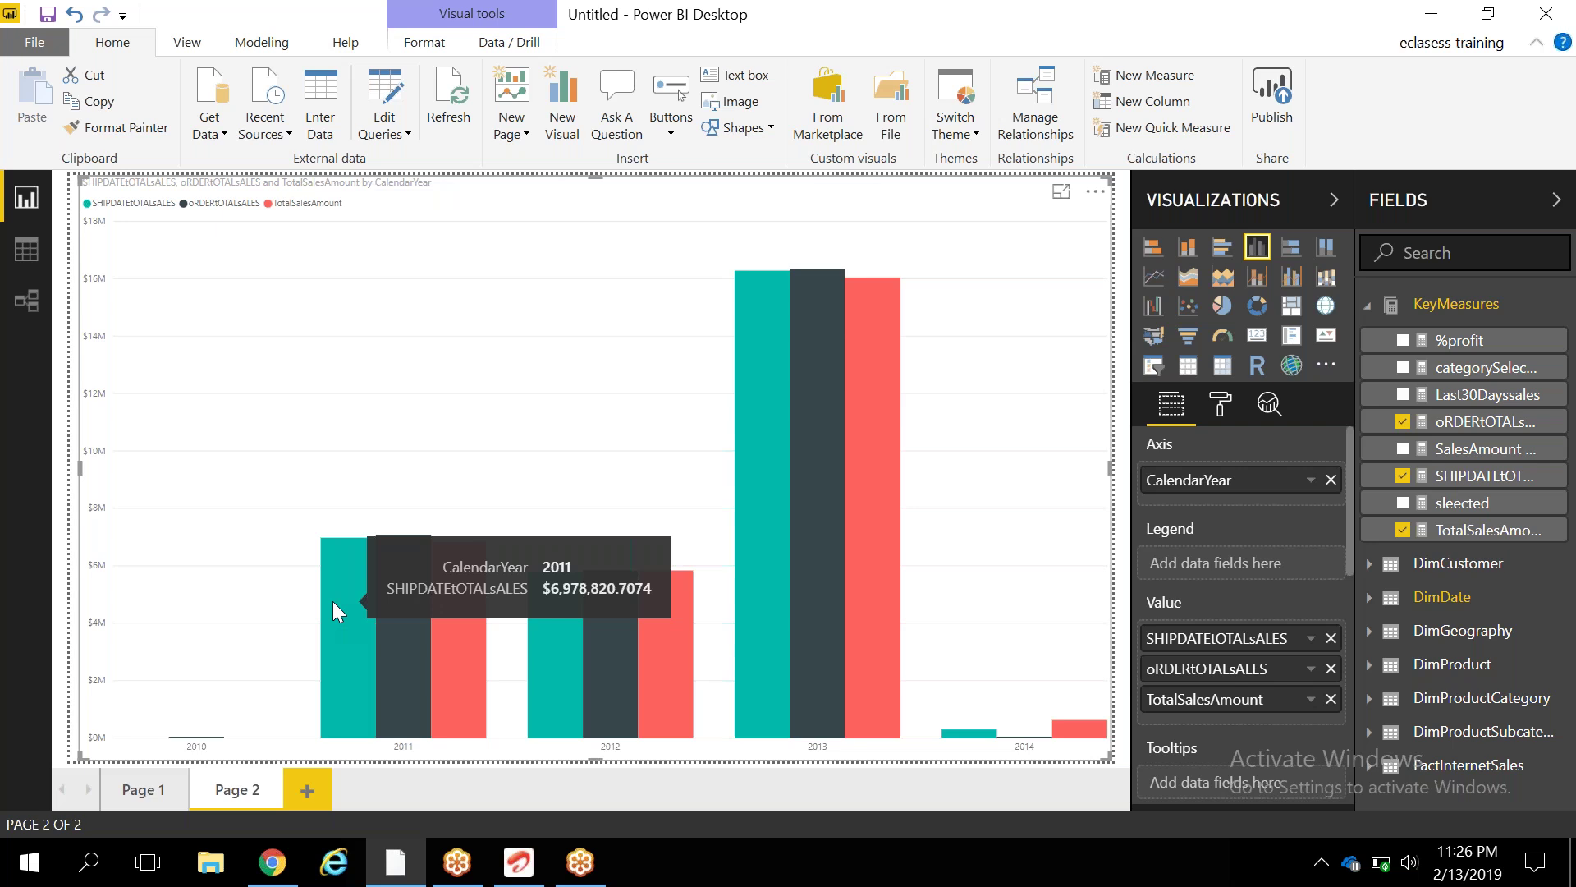
mouse_move(398, 621)
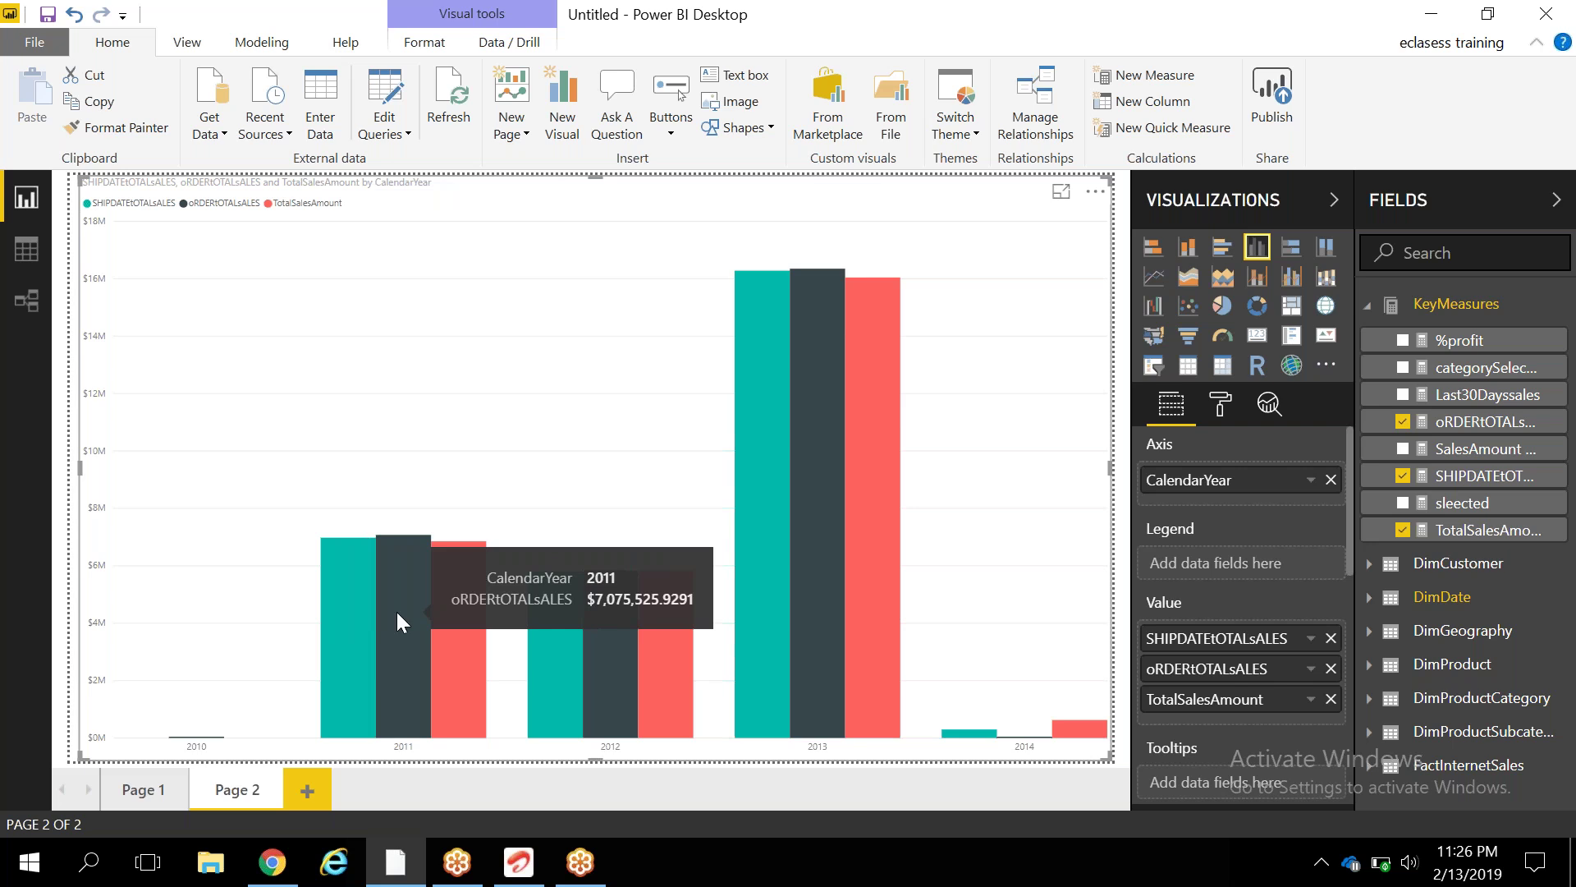
mouse_move(461, 607)
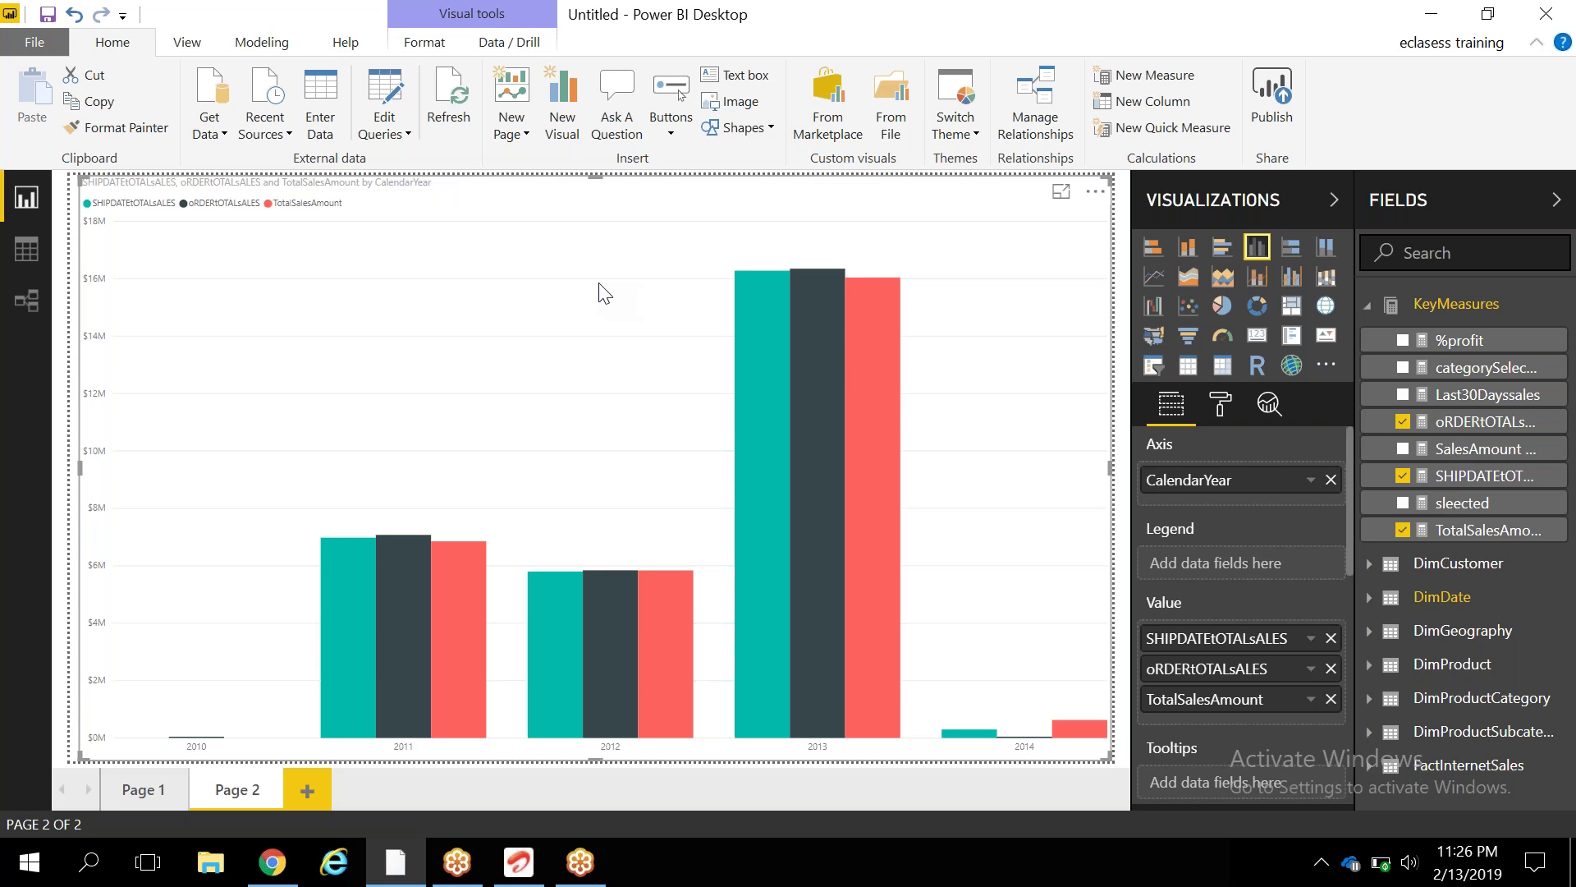
click(26, 300)
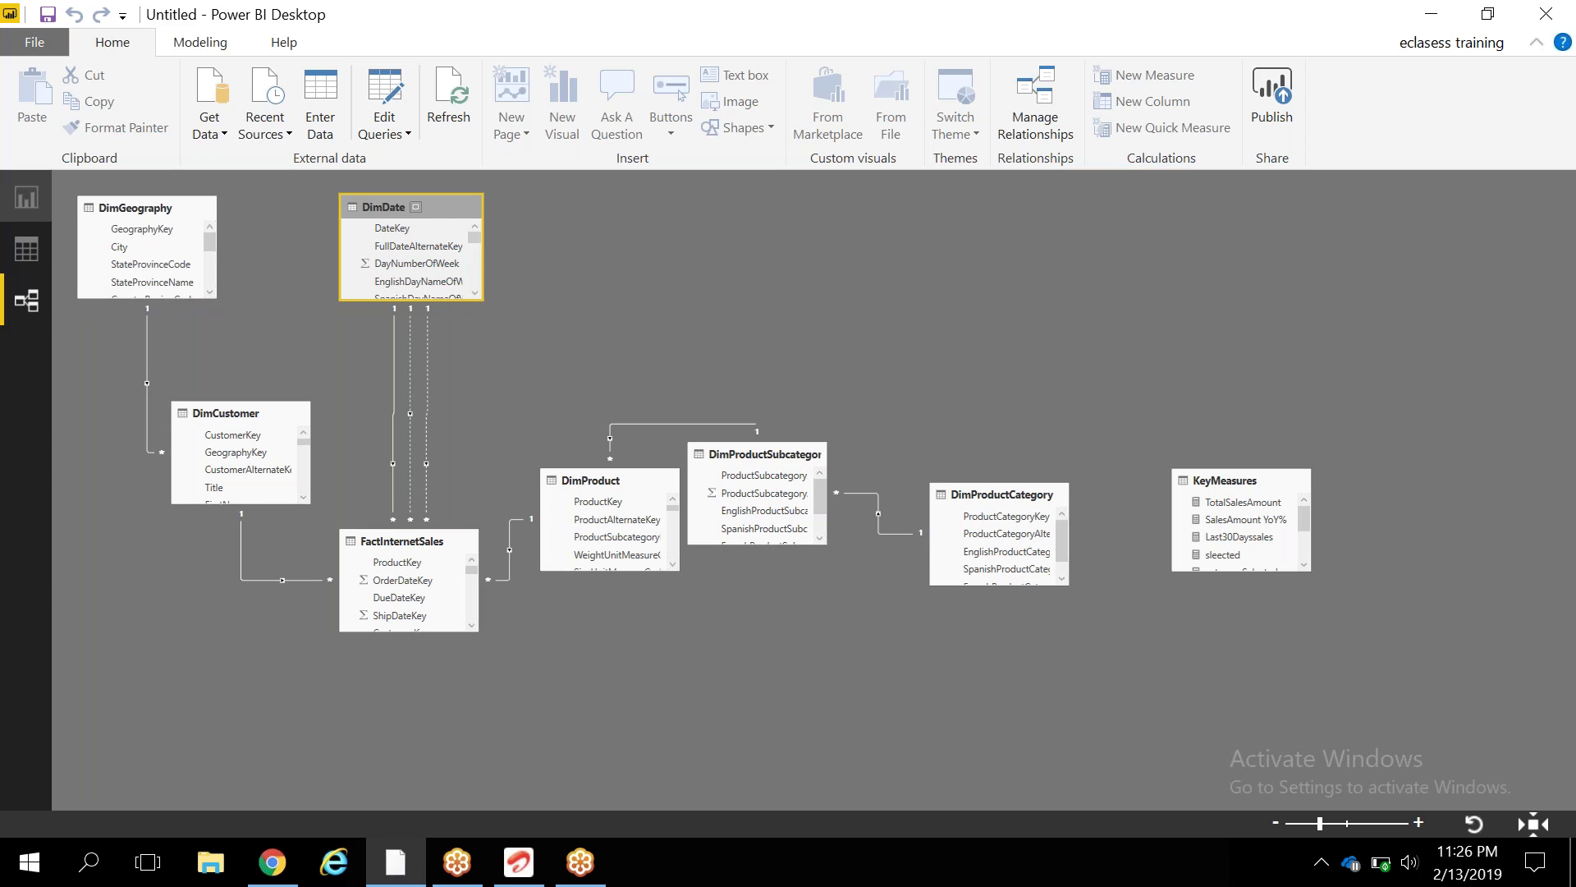
click(27, 197)
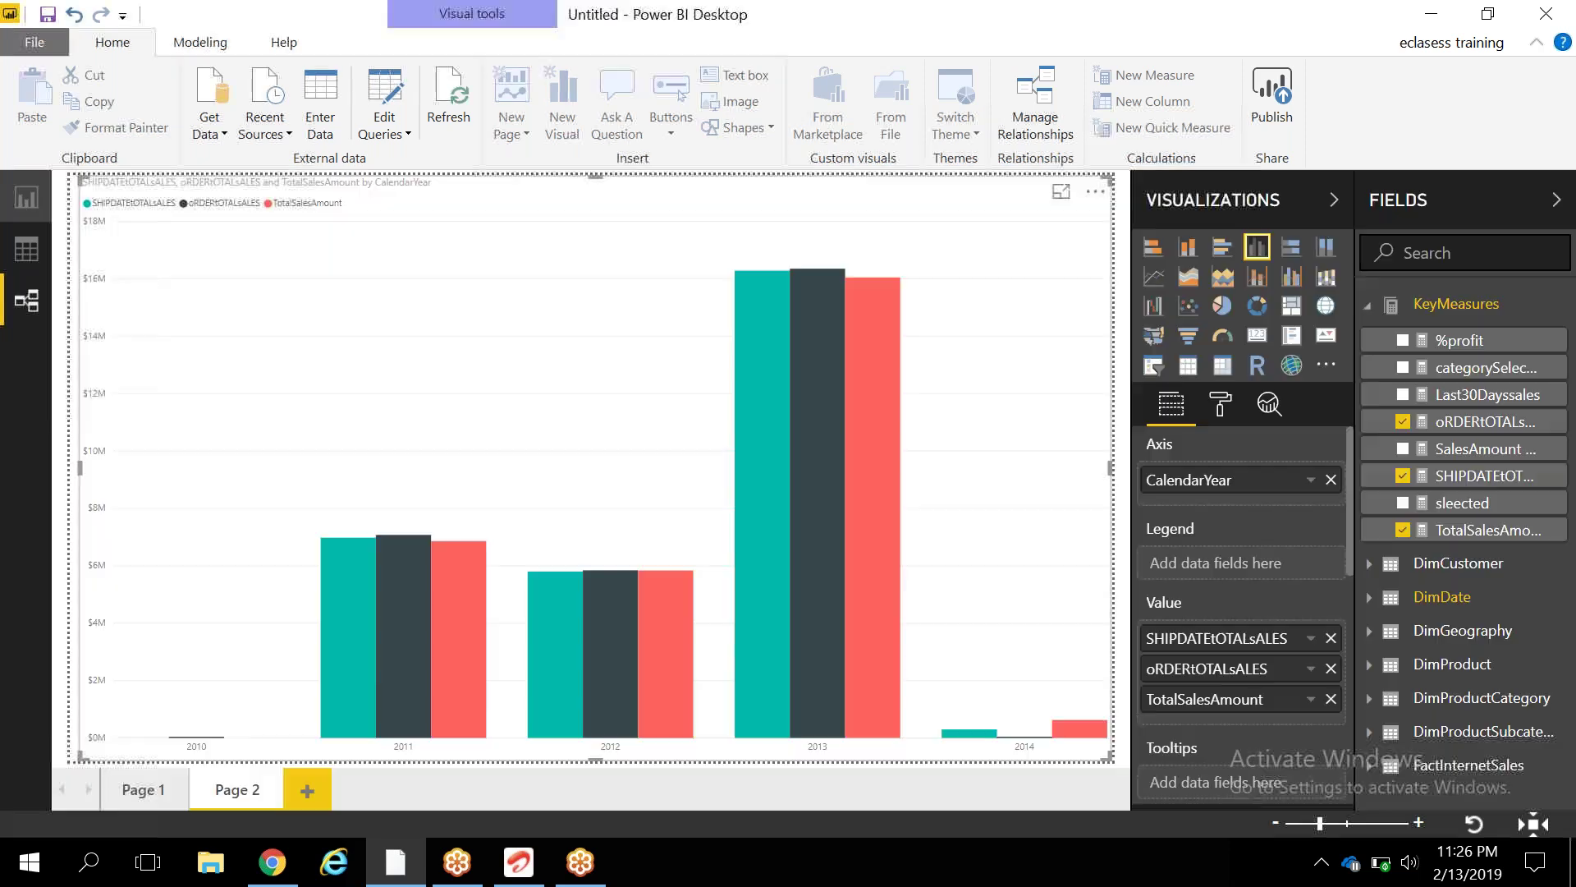